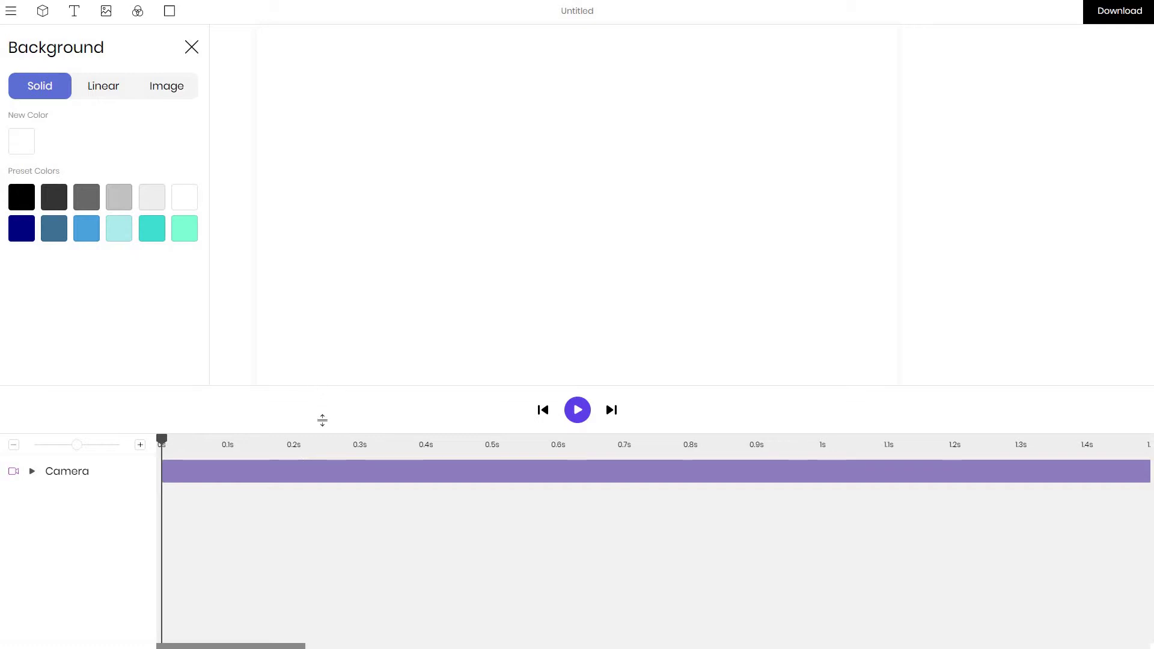
Step: Add a MacBook device to the canvas and enlarge it to a scale of about 1.23
{"action": "left_click_drag", "start_coordinate": [323, 421], "coordinate": [312, 497]}
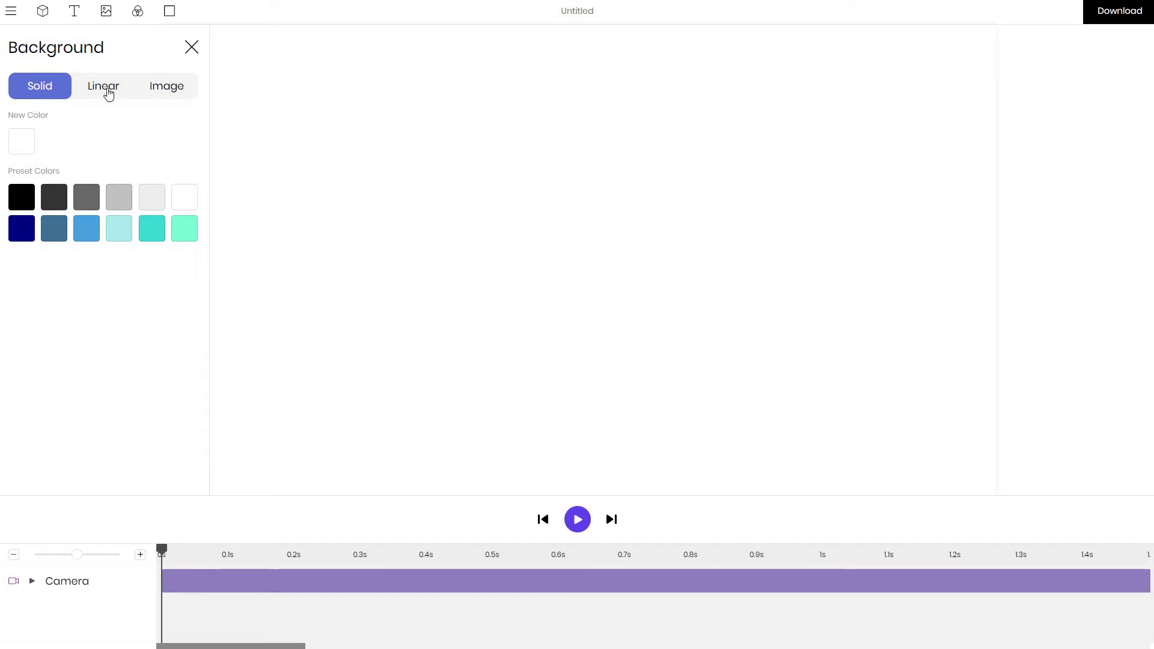
{"action": "left_click", "coordinate": [43, 12]}
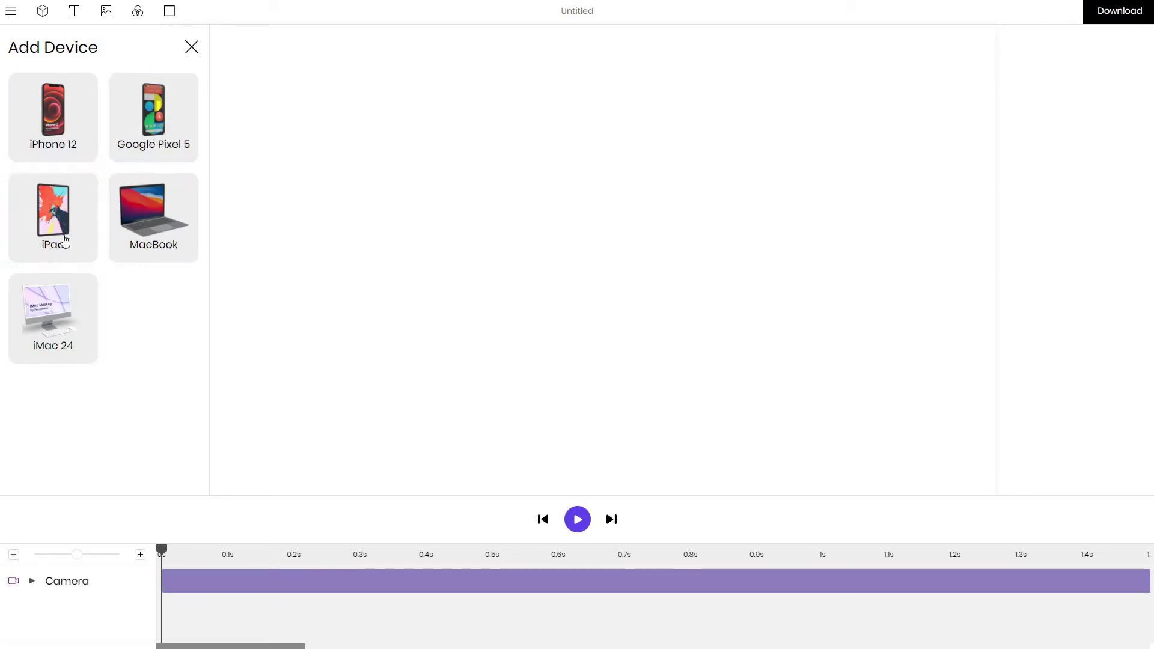
{"action": "left_click", "coordinate": [160, 234]}
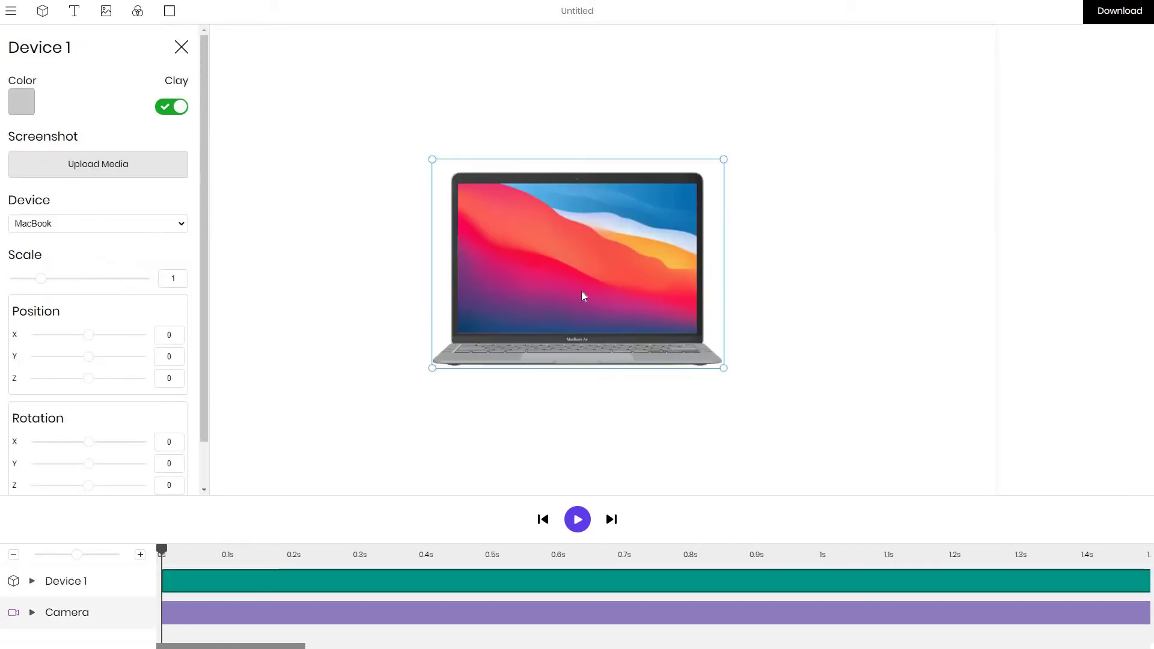
{"action": "mouse_move", "coordinate": [724, 162]}
{"action": "left_mouse_down"}
{"action": "mouse_move", "coordinate": [752, 142]}
{"action": "mouse_move", "coordinate": [732, 155]}
{"action": "left_mouse_up"}
{"action": "left_click_drag", "start_coordinate": [651, 287], "coordinate": [626, 271]}
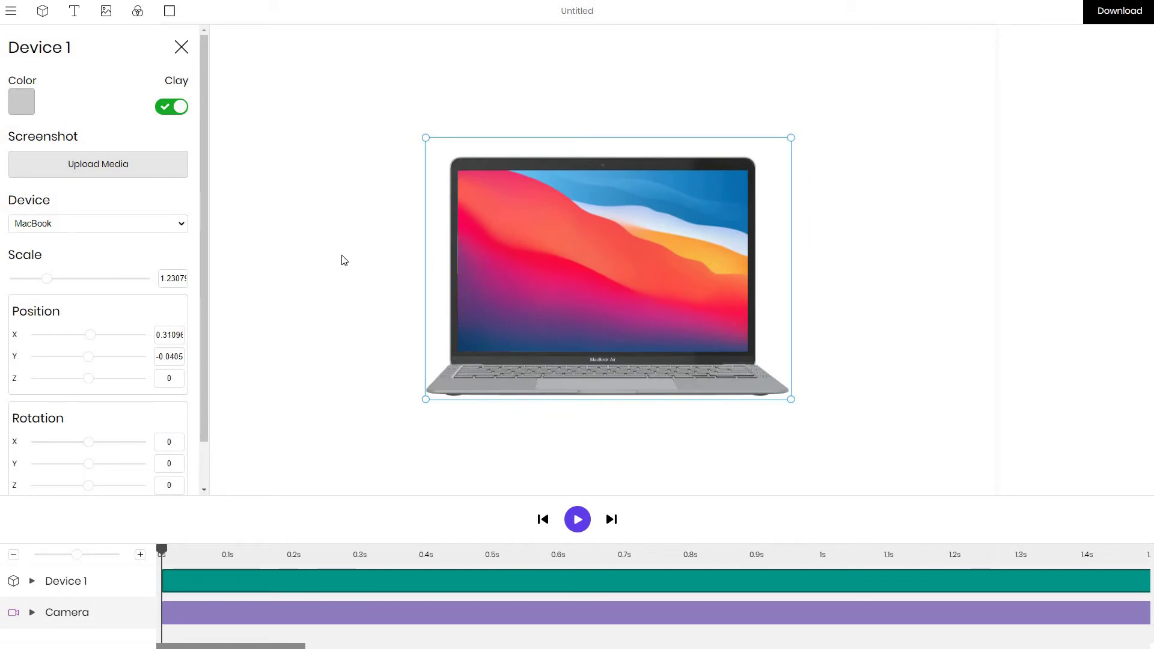
Step: Use wp5769393.jpg as the MacBook's screen image and move the laptop to about X 0.15, Y -0.22
{"action": "left_click", "coordinate": [130, 167]}
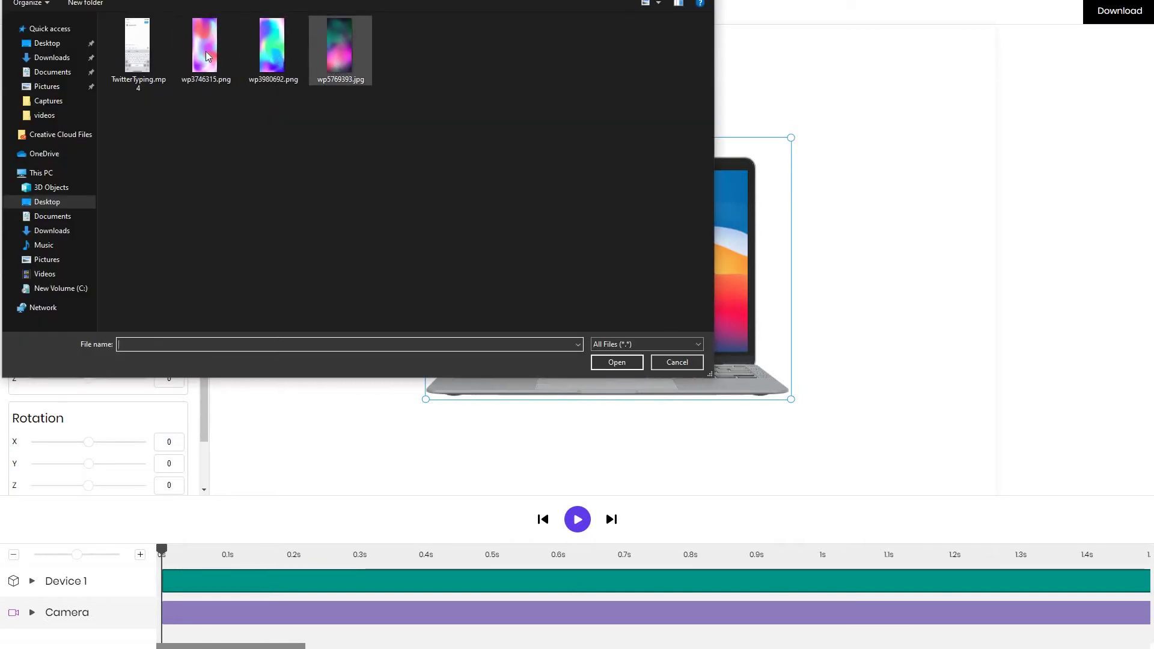
{"action": "left_click", "coordinate": [205, 48]}
{"action": "double_click", "coordinate": [340, 49]}
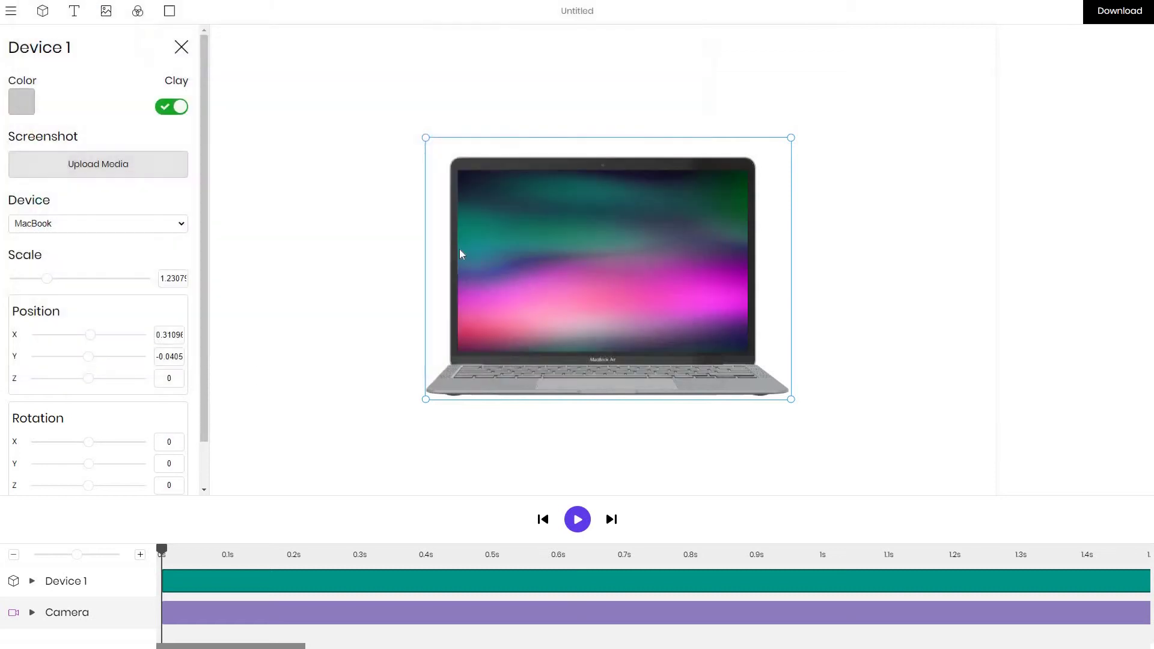
{"action": "left_click_drag", "start_coordinate": [565, 294], "coordinate": [573, 282]}
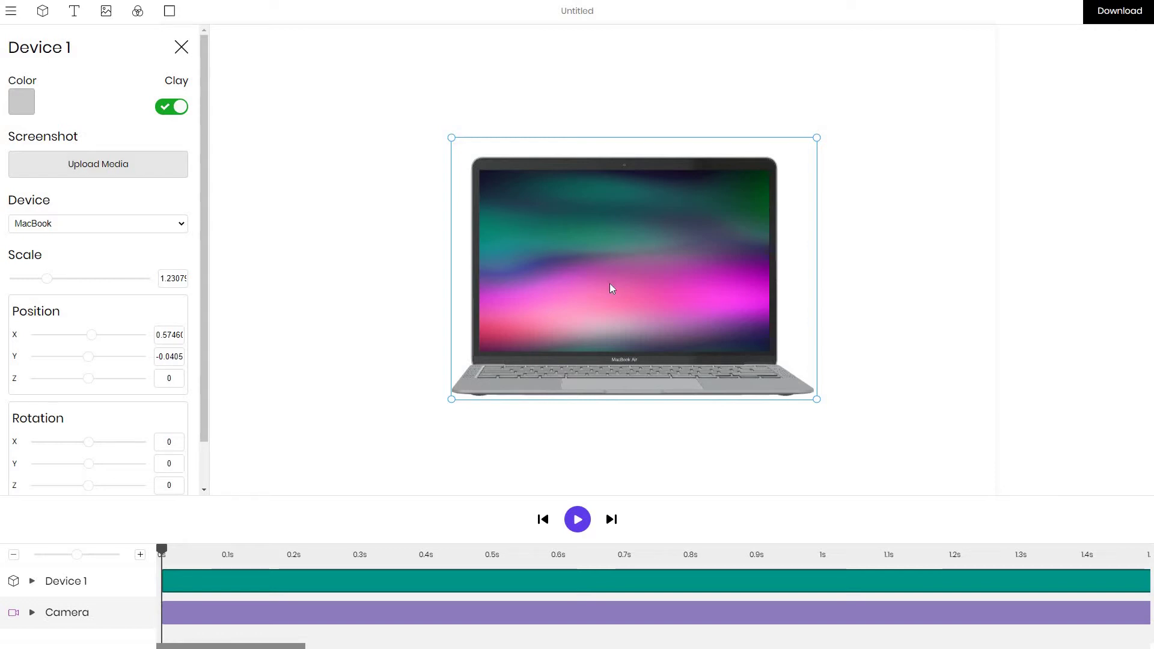
{"action": "left_click_drag", "start_coordinate": [582, 309], "coordinate": [557, 302]}
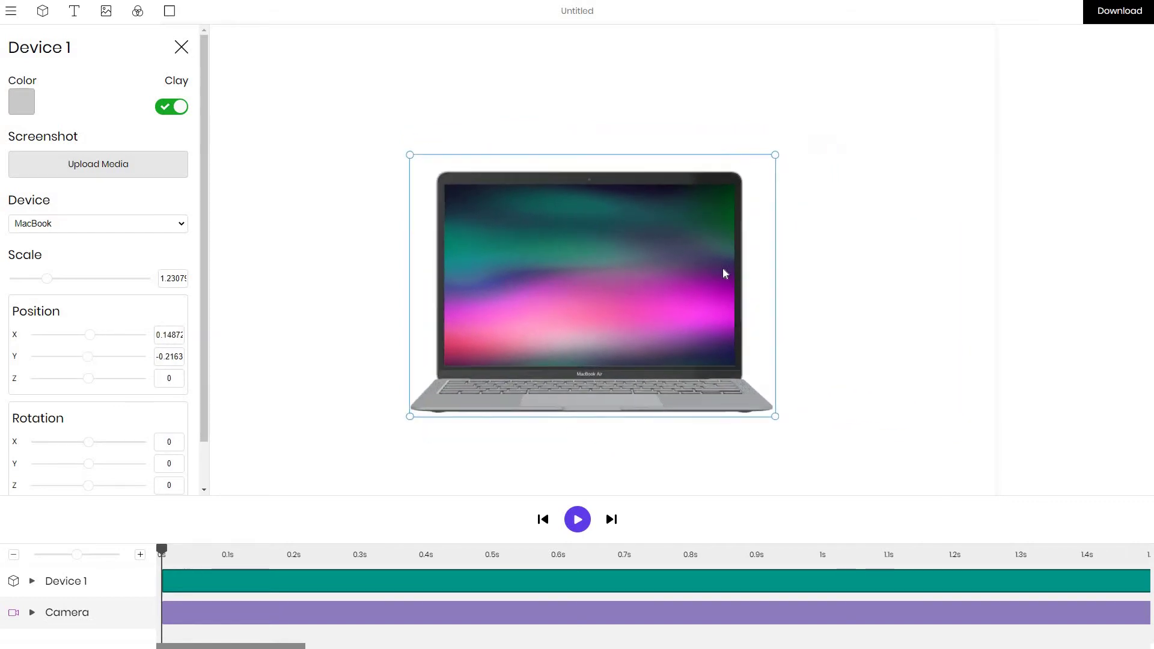
Step: Look over the available download formats without exporting
{"action": "left_click", "coordinate": [1122, 19]}
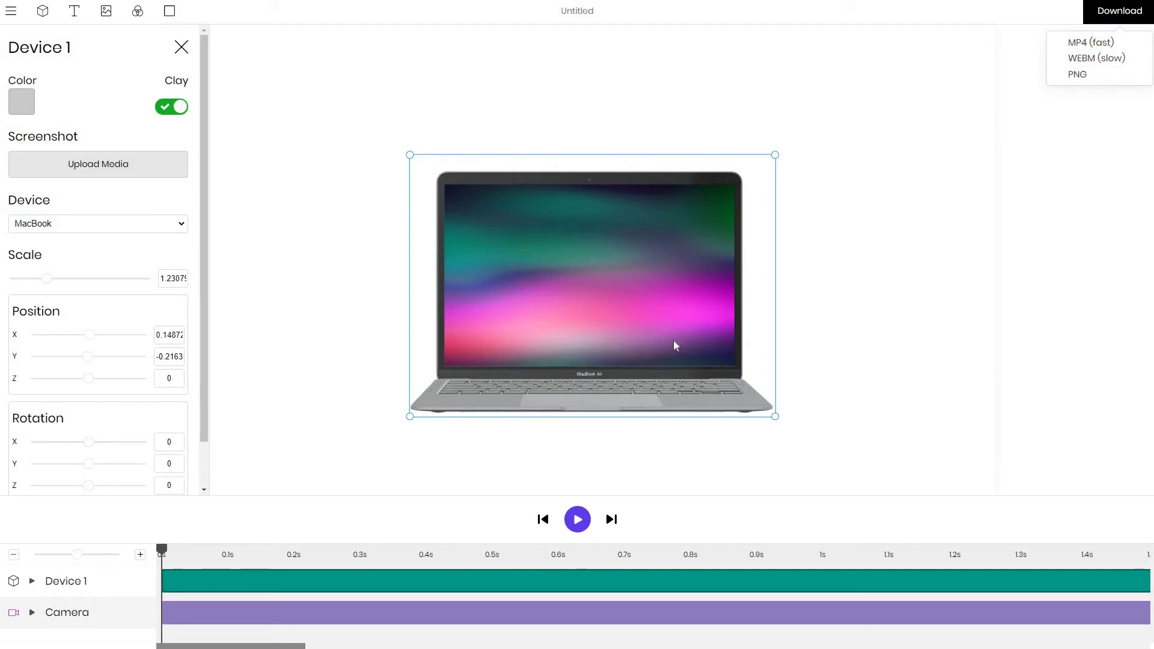
{"action": "left_click", "coordinate": [535, 436]}
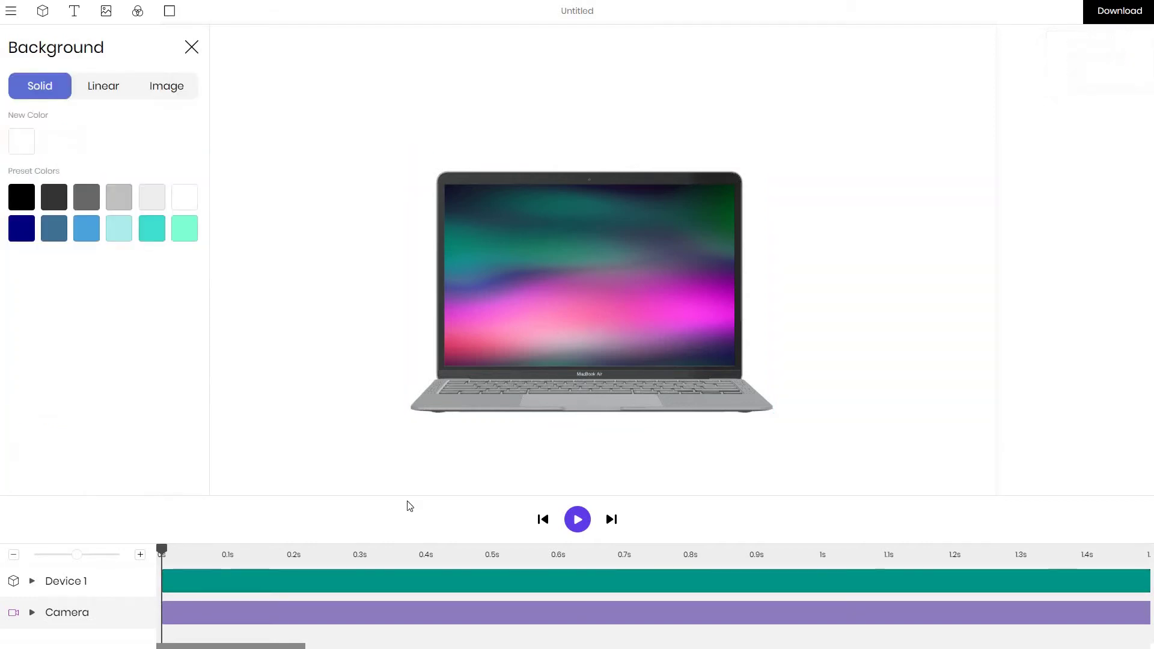
Step: Orbit the camera to an angled side view at about X -11.09, Y 2.04, Z 9.89
{"action": "left_click", "coordinate": [347, 622]}
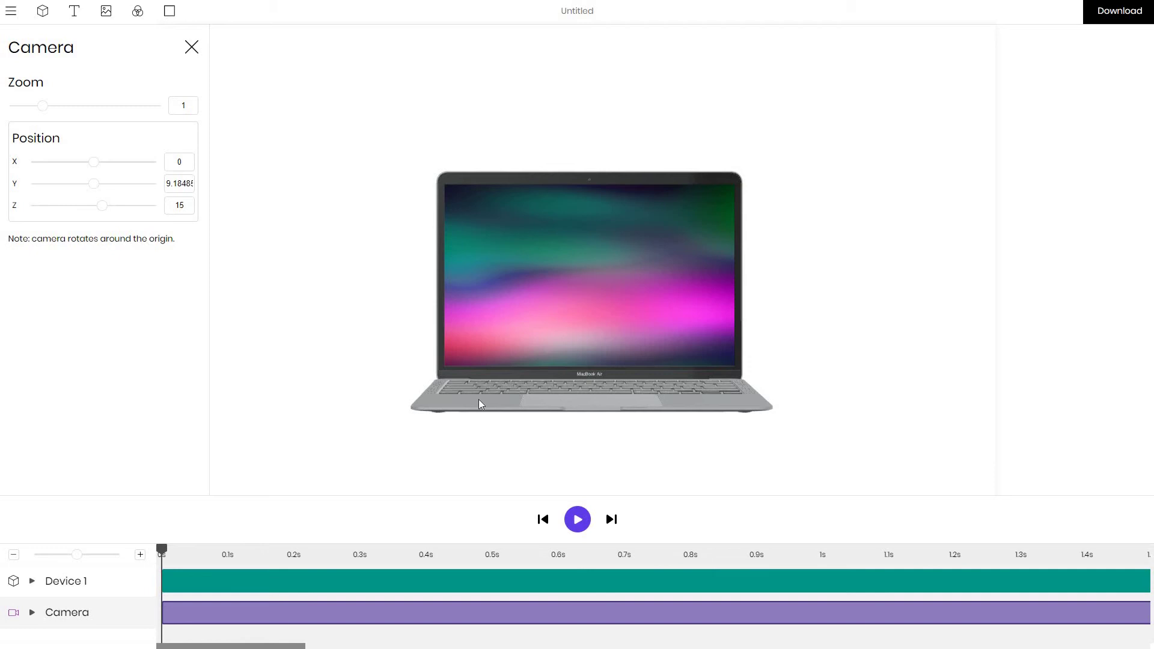
{"action": "left_click_drag", "start_coordinate": [479, 400], "coordinate": [549, 439]}
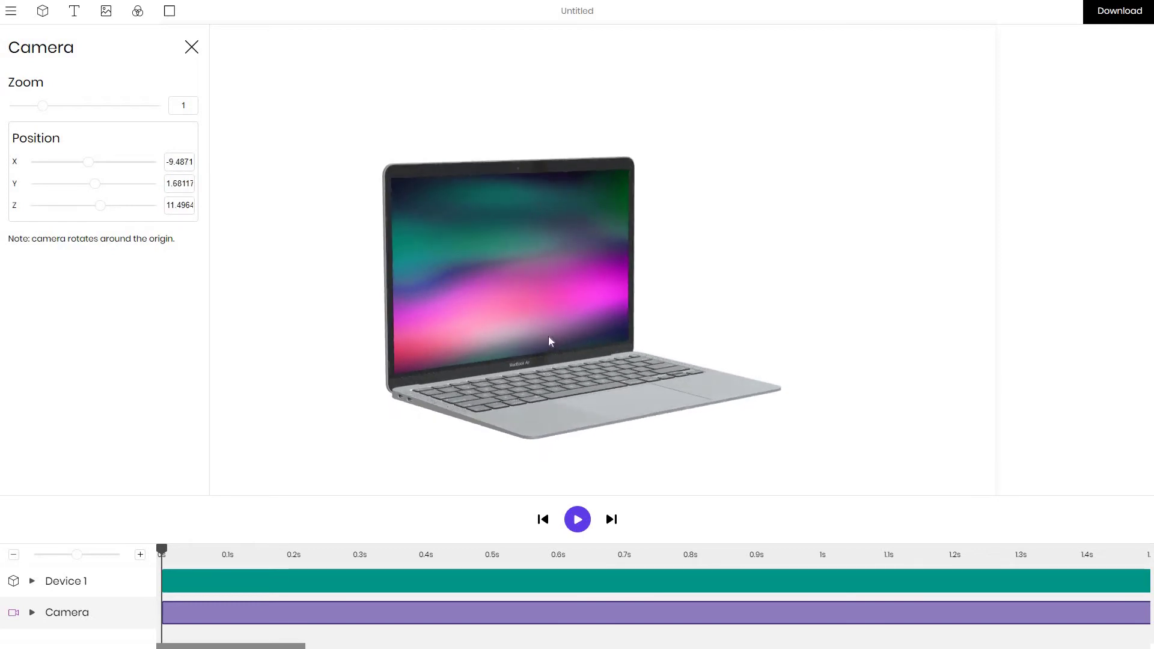
{"action": "left_click_drag", "start_coordinate": [578, 395], "coordinate": [561, 397]}
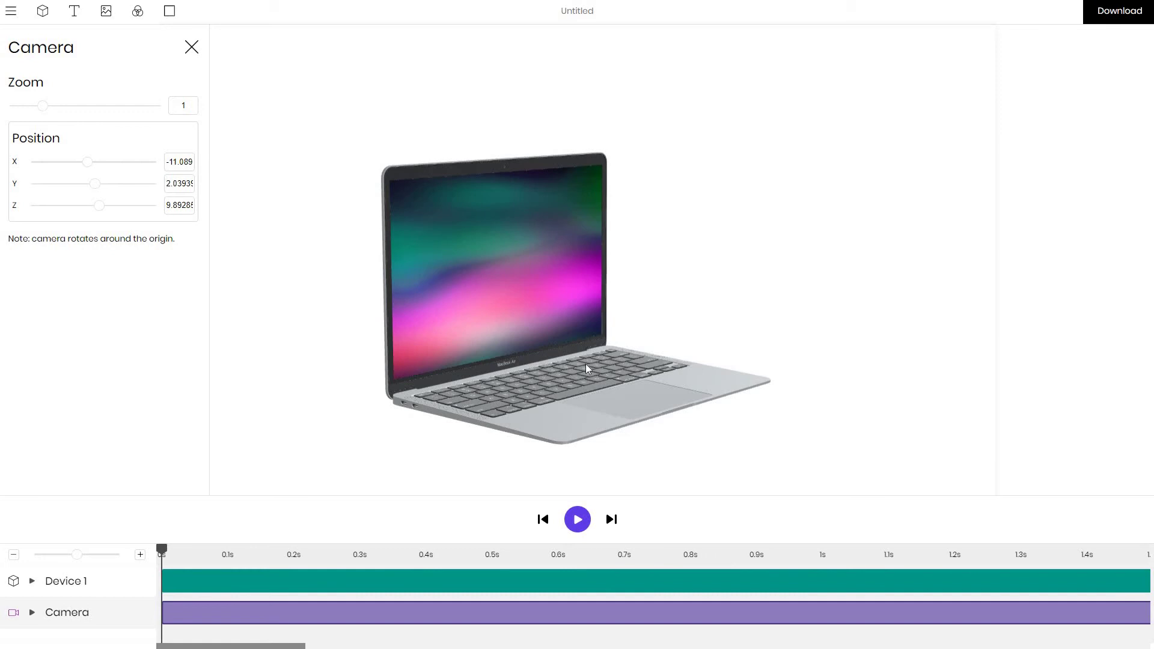
Step: Enable the shadow plane beneath the MacBook and raise its height to about -0.72
{"action": "left_click", "coordinate": [350, 587]}
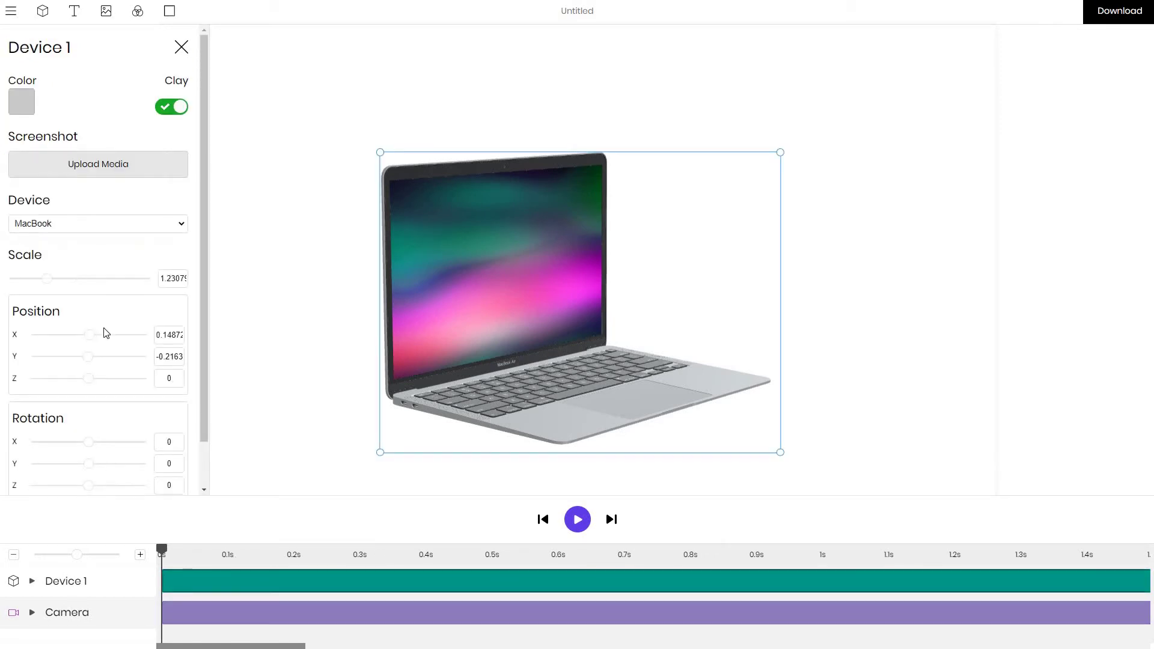
{"action": "scroll", "coordinate": [114, 337], "scroll_direction": "down", "scroll_amount": 1}
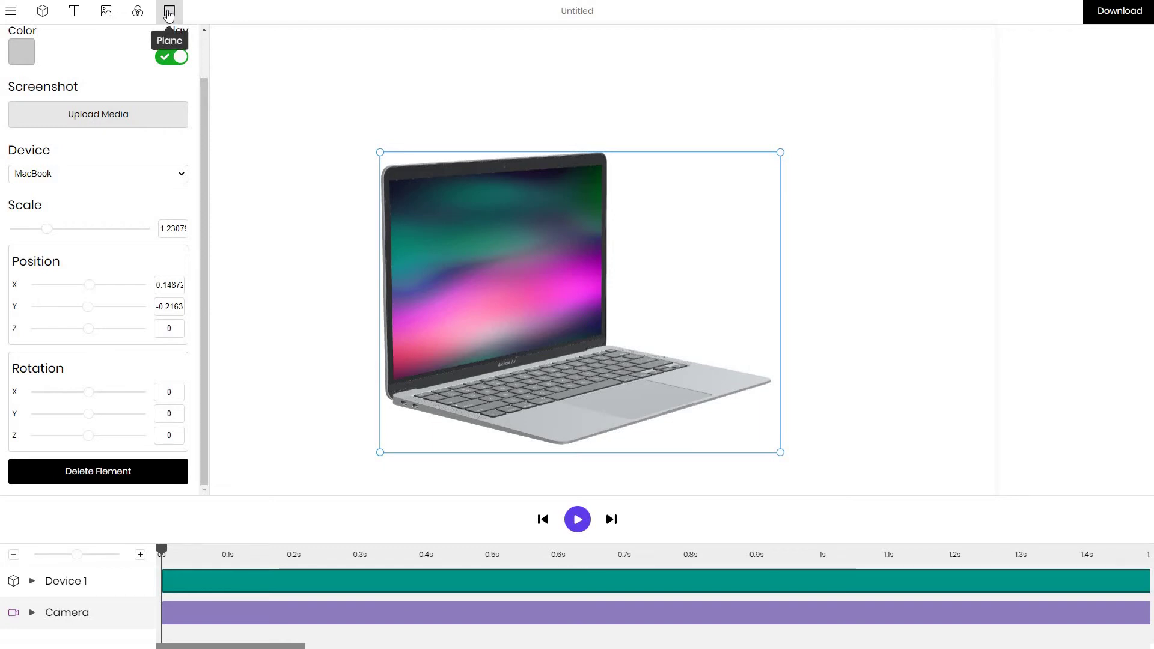
{"action": "left_click", "coordinate": [169, 14]}
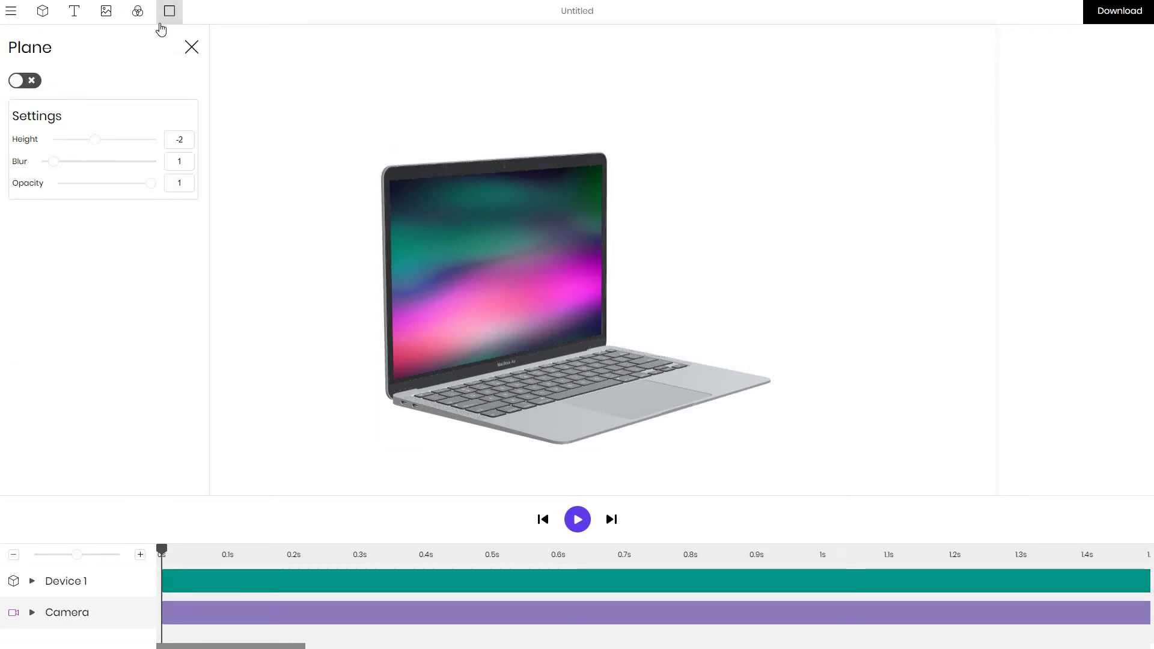
{"action": "left_click", "coordinate": [24, 81]}
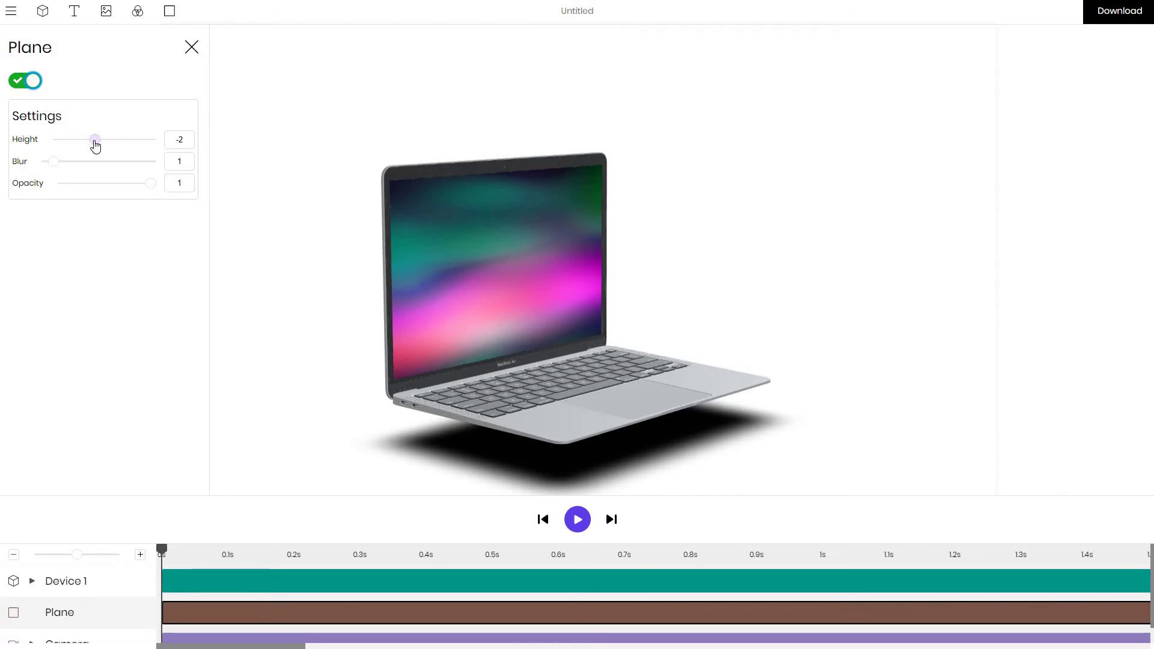
{"action": "left_click_drag", "start_coordinate": [95, 141], "coordinate": [103, 142]}
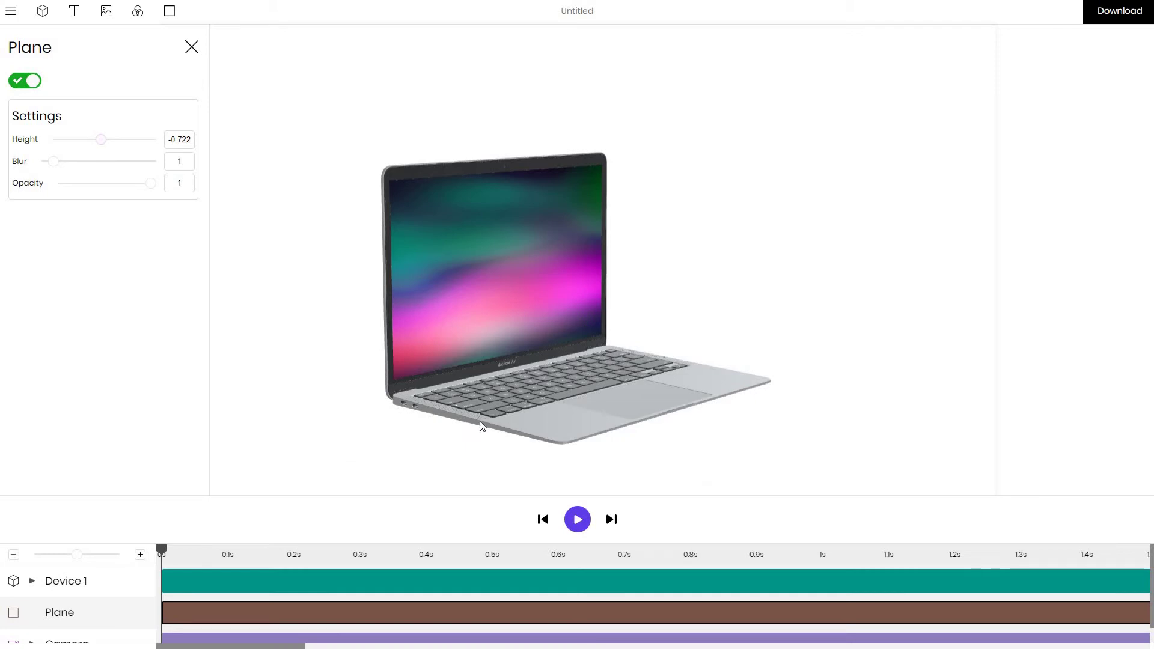
Step: Align the MacBook to the plane so it rests on its shadow
{"action": "left_click", "coordinate": [213, 591]}
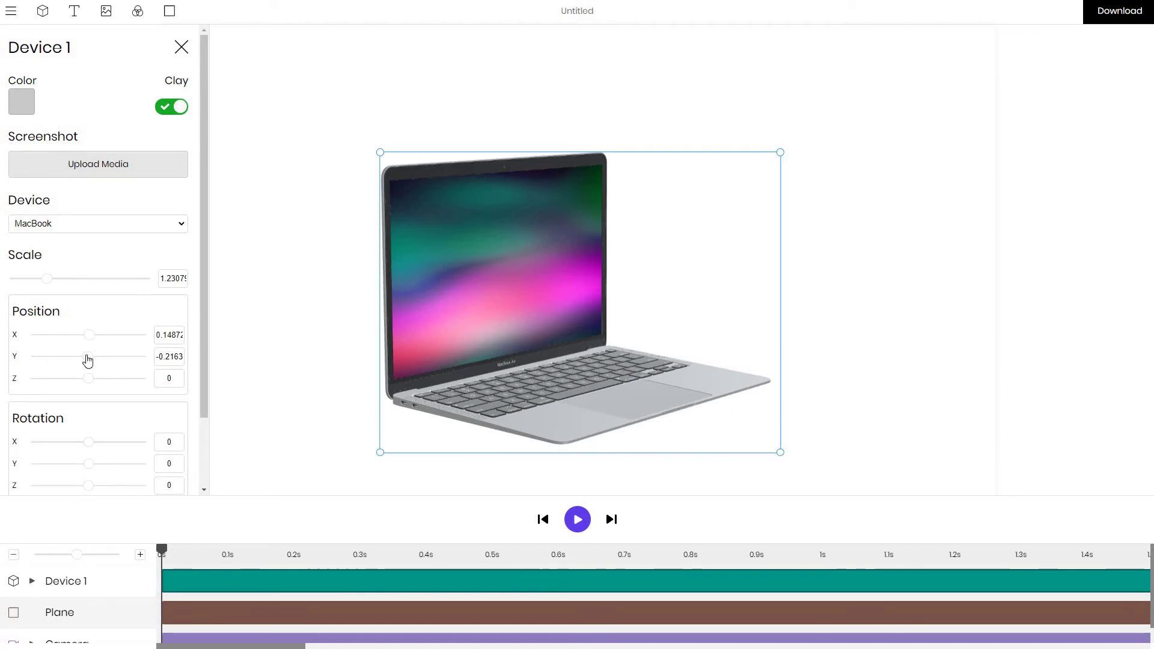
{"action": "scroll", "coordinate": [91, 358], "scroll_direction": "down", "scroll_amount": 2}
{"action": "left_click", "coordinate": [109, 444]}
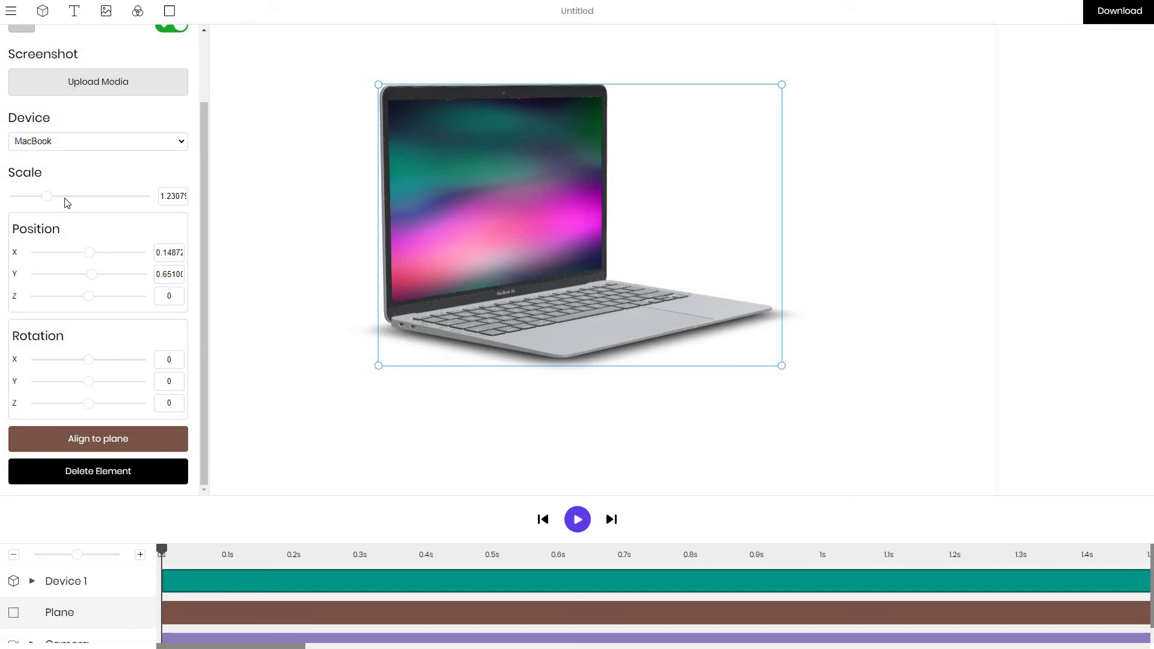
{"action": "scroll", "coordinate": [66, 203], "scroll_direction": "up", "scroll_amount": 3}
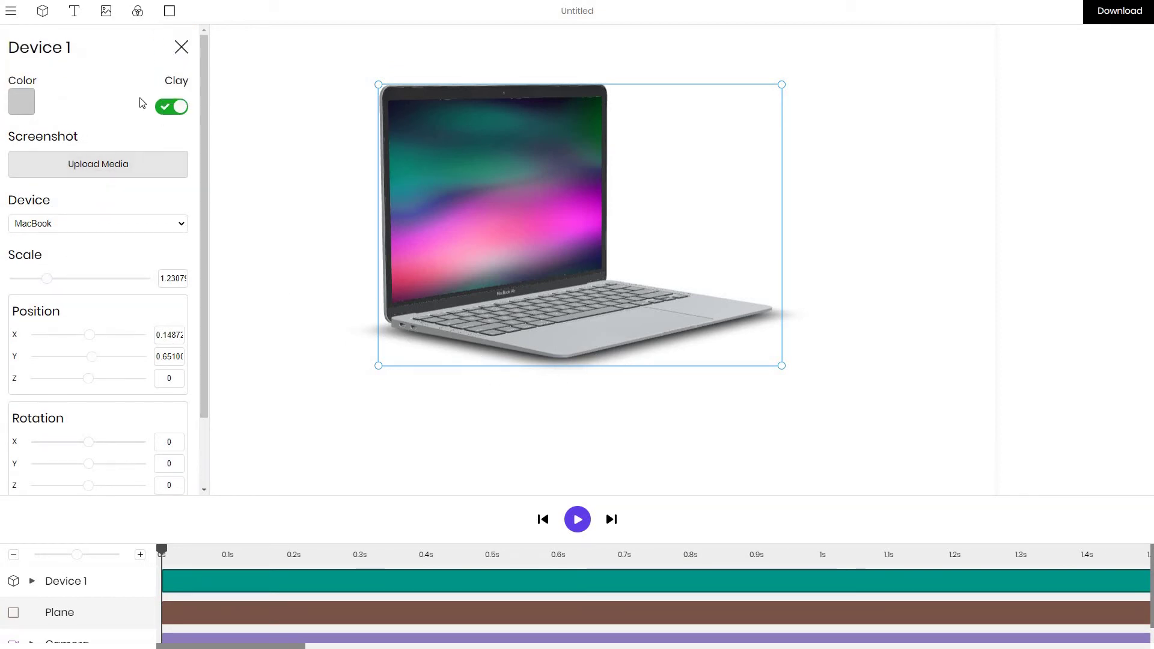
Step: Lower the plane to a height of about -1.24 and realign the MacBook to it
{"action": "left_click", "coordinate": [169, 11]}
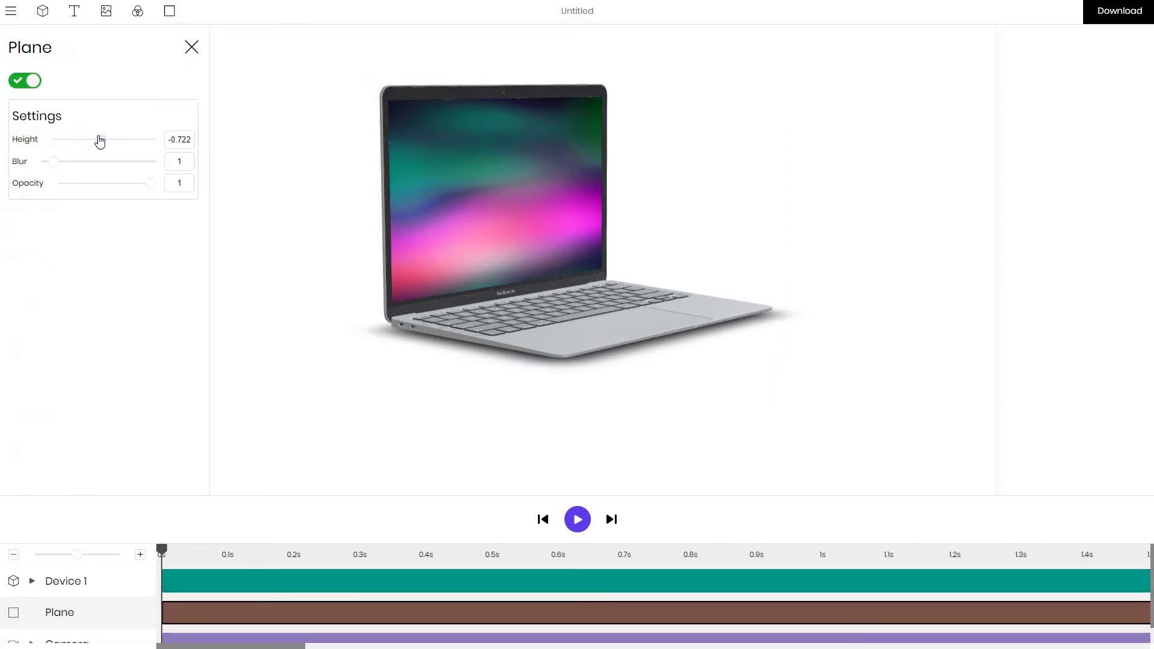
{"action": "left_click_drag", "start_coordinate": [100, 140], "coordinate": [101, 143]}
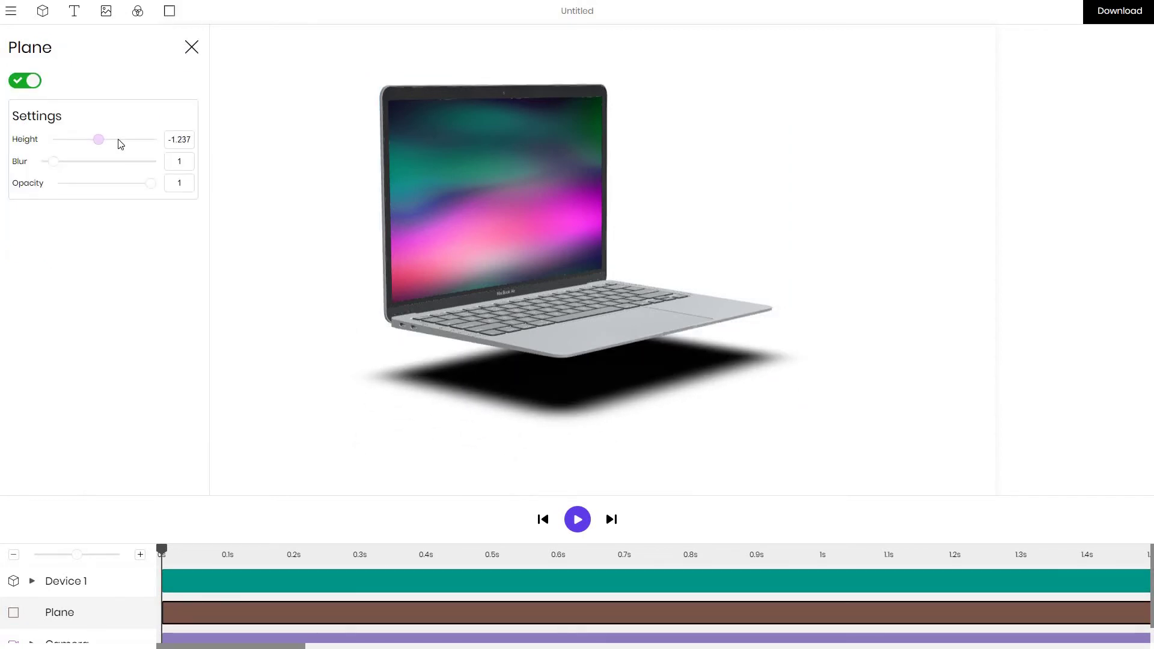
{"action": "left_click", "coordinate": [304, 581]}
{"action": "scroll", "coordinate": [108, 434], "scroll_direction": "down", "scroll_amount": 1}
{"action": "scroll", "coordinate": [109, 434], "scroll_direction": "down", "scroll_amount": 1}
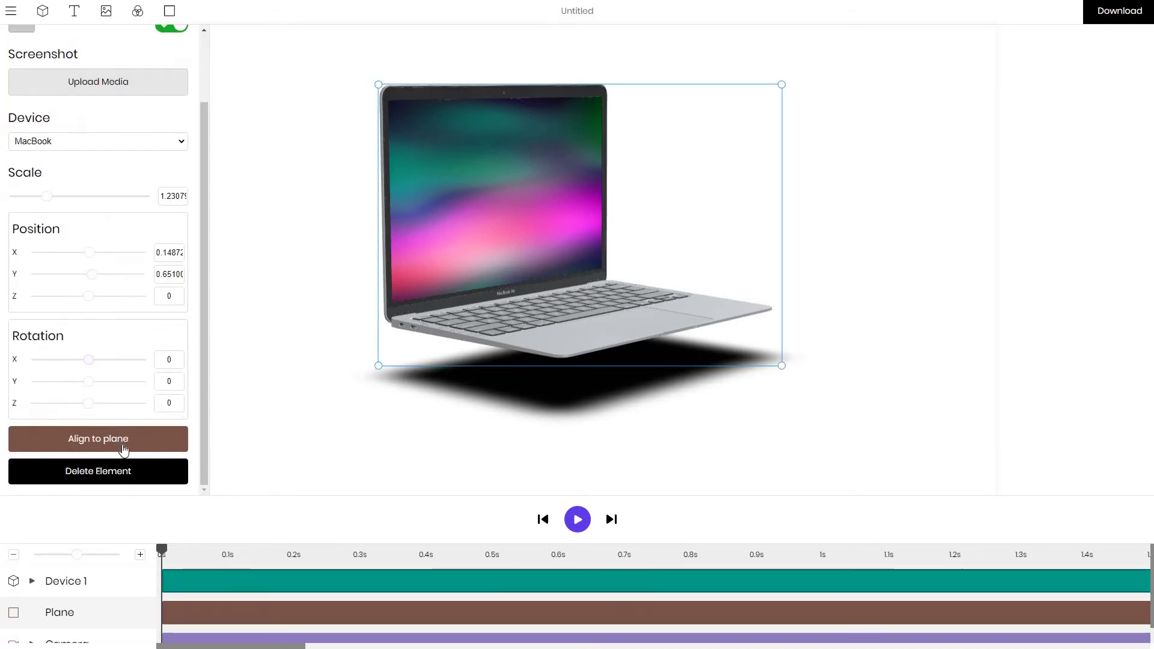
{"action": "left_click", "coordinate": [91, 445]}
{"action": "left_click", "coordinate": [395, 363]}
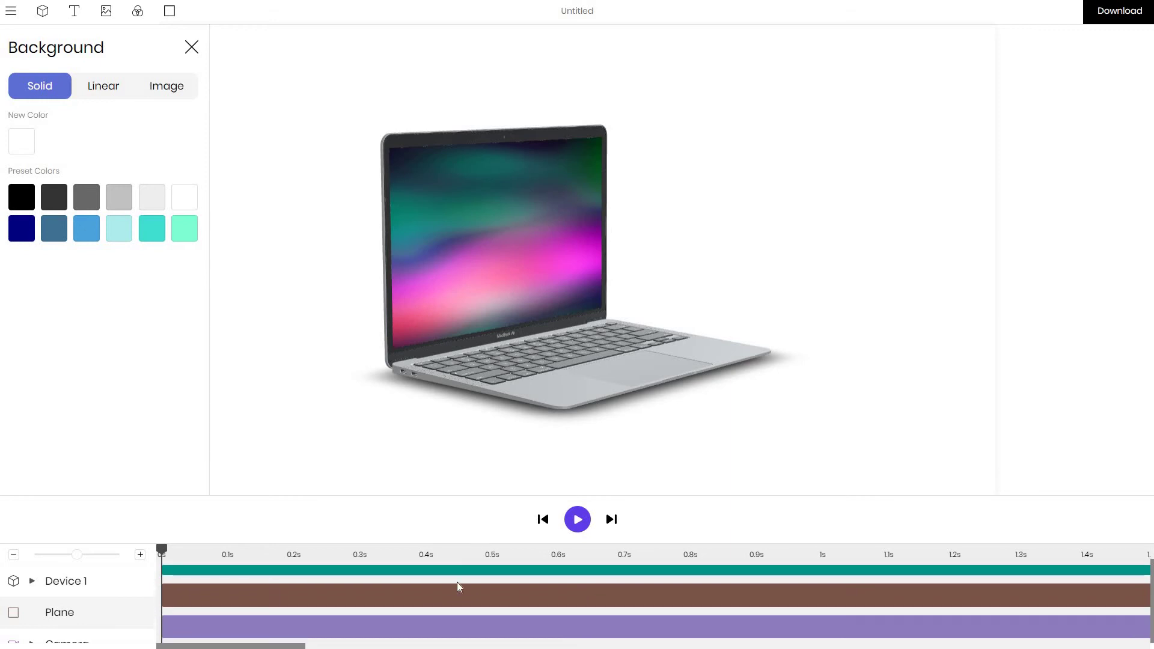
Step: Try the light cyan, blue, turquoise and light gray presets as the solid background color
{"action": "scroll", "coordinate": [457, 582], "scroll_direction": "down", "scroll_amount": 1}
{"action": "scroll", "coordinate": [498, 573], "scroll_direction": "up", "scroll_amount": 1}
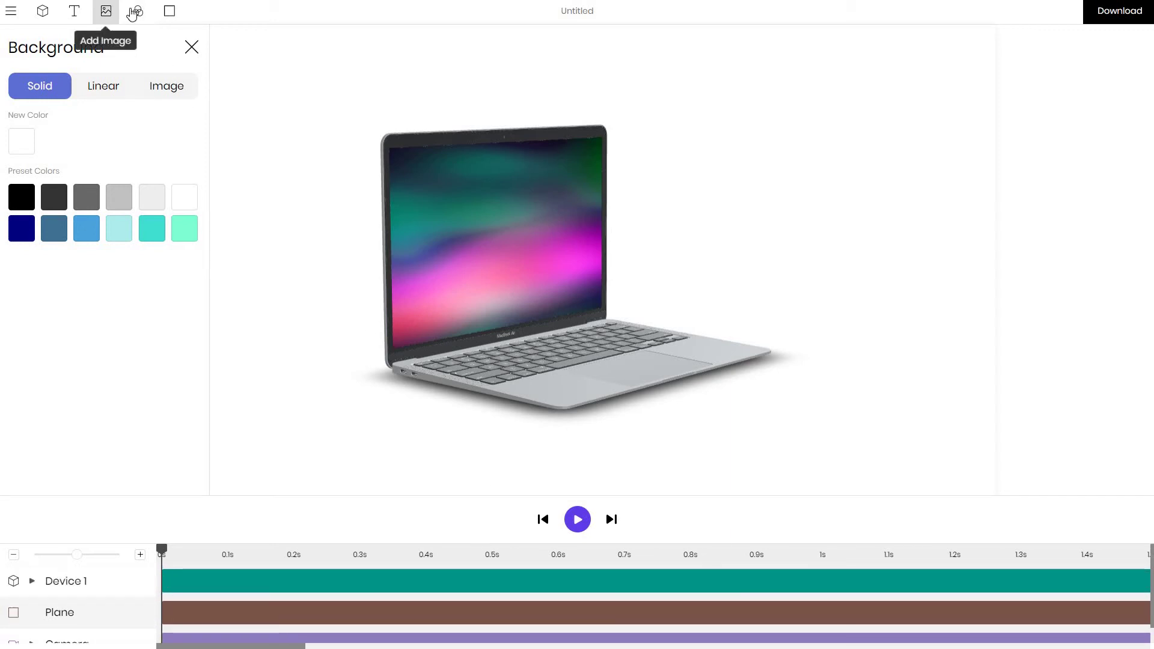
{"action": "left_click", "coordinate": [119, 226]}
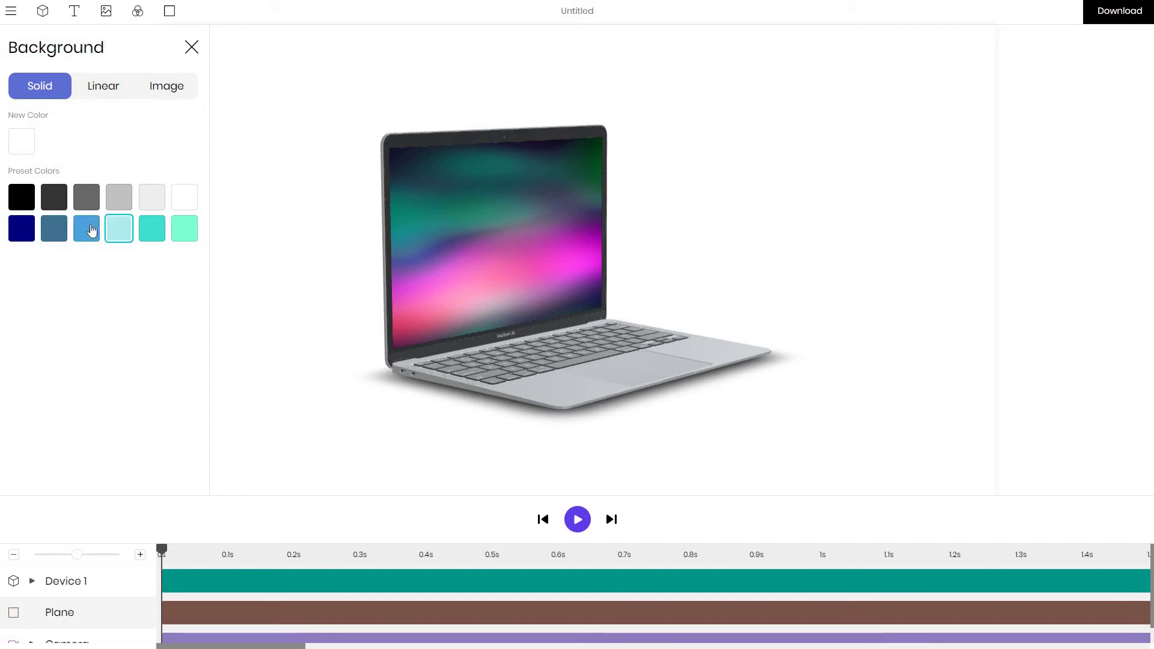
{"action": "left_click", "coordinate": [89, 229]}
{"action": "left_click", "coordinate": [152, 228]}
{"action": "left_click", "coordinate": [152, 197]}
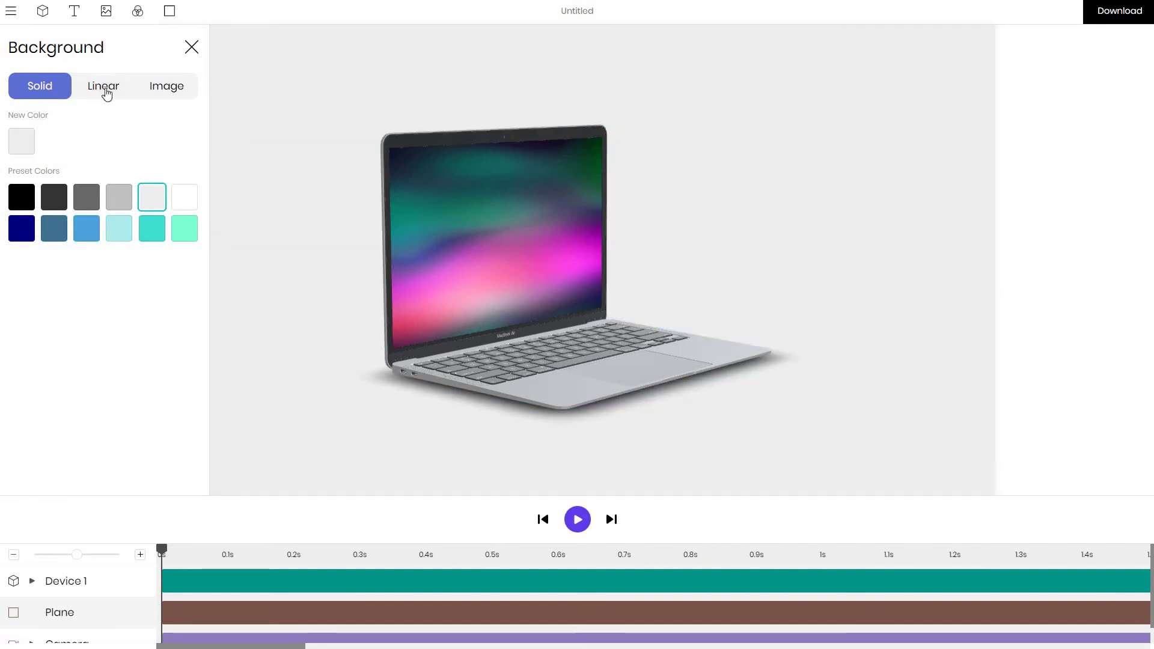
Step: Try a linear gradient background with the pastel pink and pale blue-yellow presets
{"action": "left_click", "coordinate": [104, 88]}
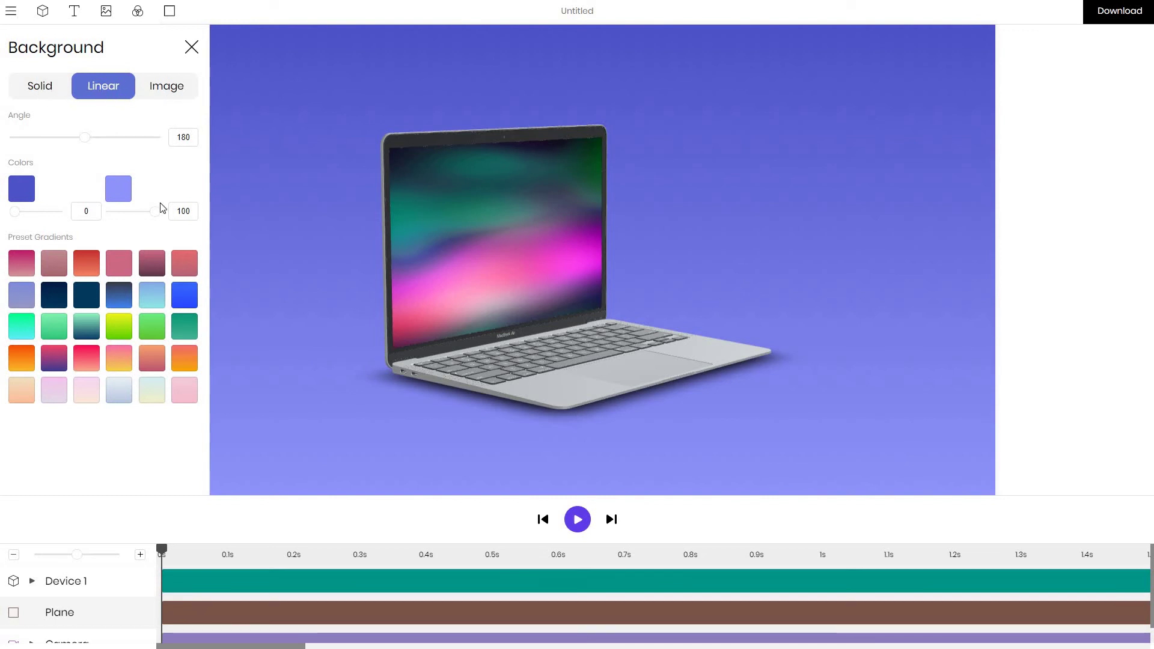
{"action": "left_click", "coordinate": [186, 392]}
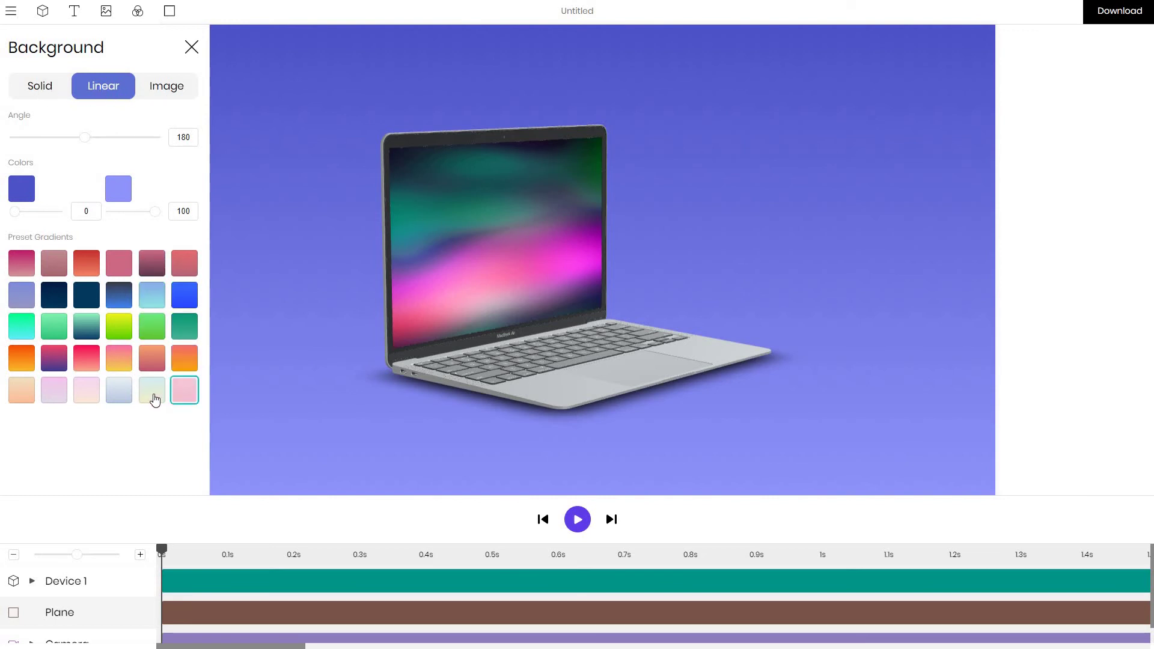
{"action": "left_click", "coordinate": [155, 398]}
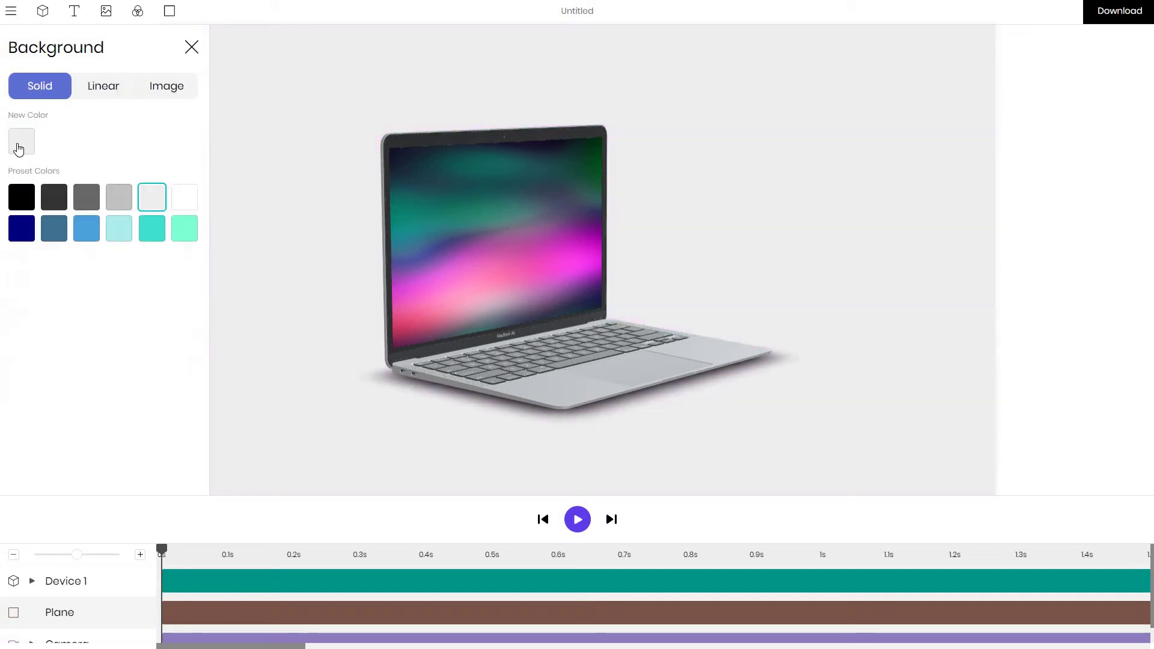
Step: Make the solid background color fully transparent by setting its alpha to 0
{"action": "left_click", "coordinate": [20, 144]}
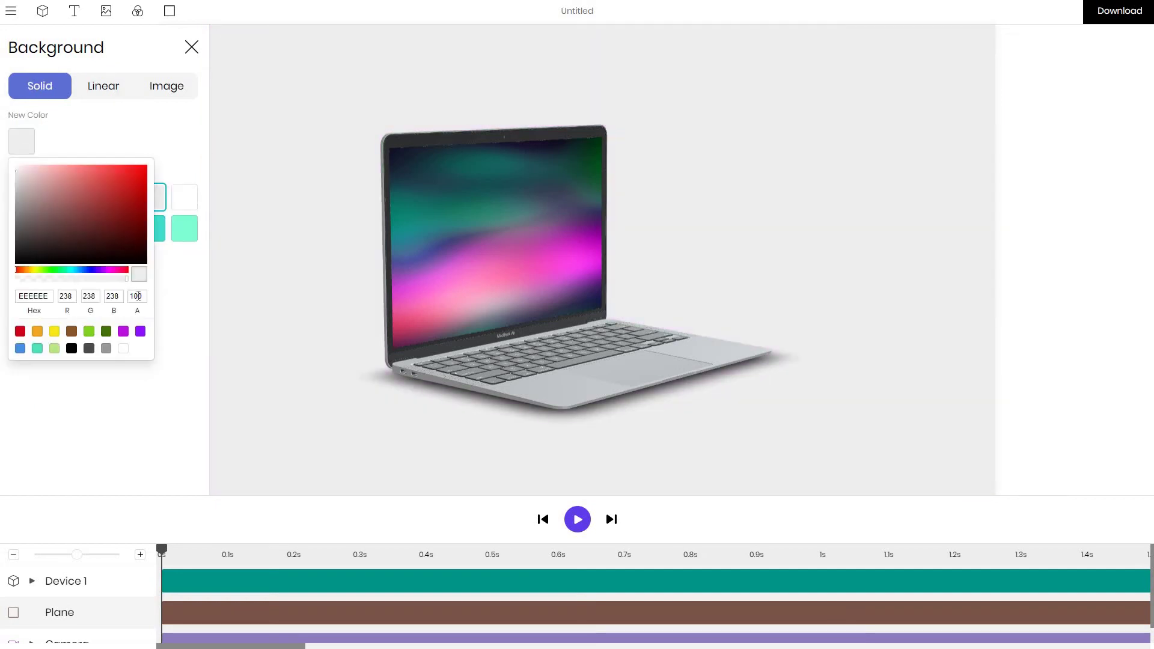
{"action": "double_click", "coordinate": [138, 296]}
{"action": "type", "text": "0"}
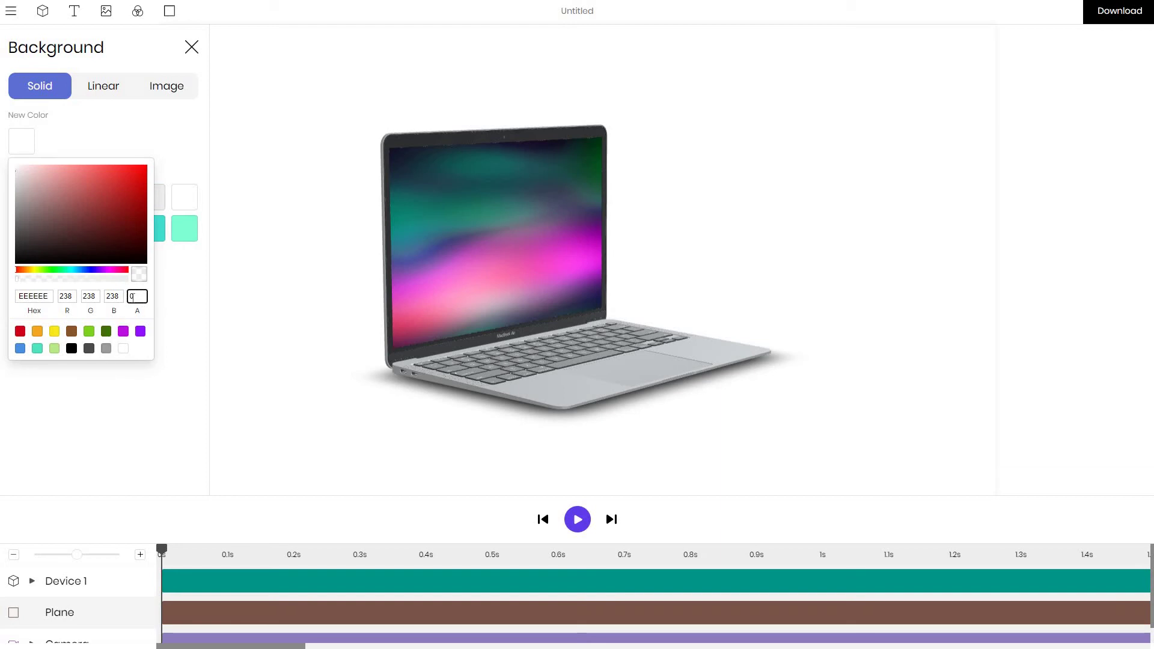
Step: Set the solid background color to yellow F8E71C and enlarge the timeline area to fit all layers
{"action": "left_click", "coordinate": [54, 331]}
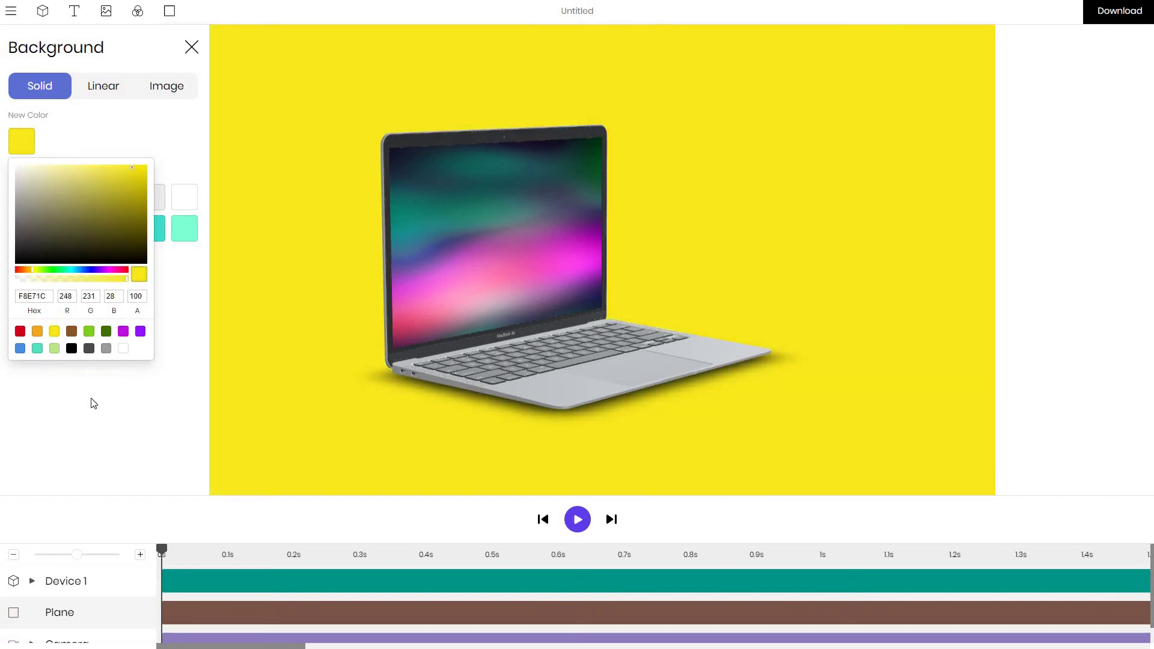
{"action": "left_click", "coordinate": [93, 402]}
{"action": "left_click_drag", "start_coordinate": [428, 517], "coordinate": [439, 483]}
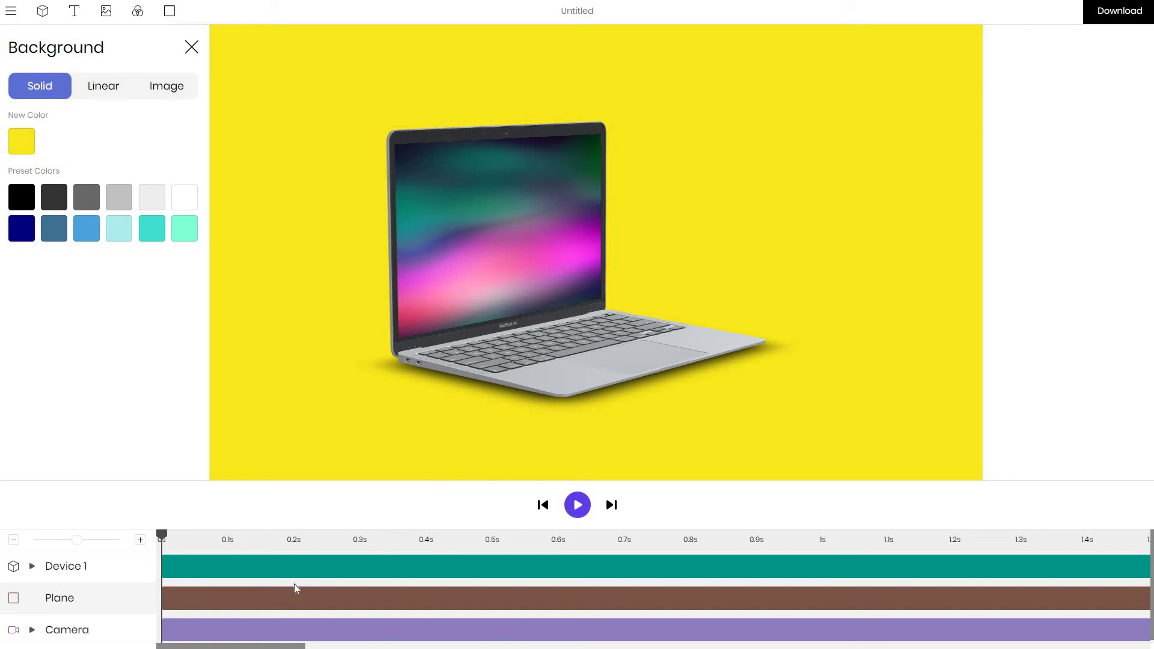
Step: Expand the Camera layer's animation properties and extend the Plane layer's duration to the full 10 s
{"action": "left_click", "coordinate": [283, 569]}
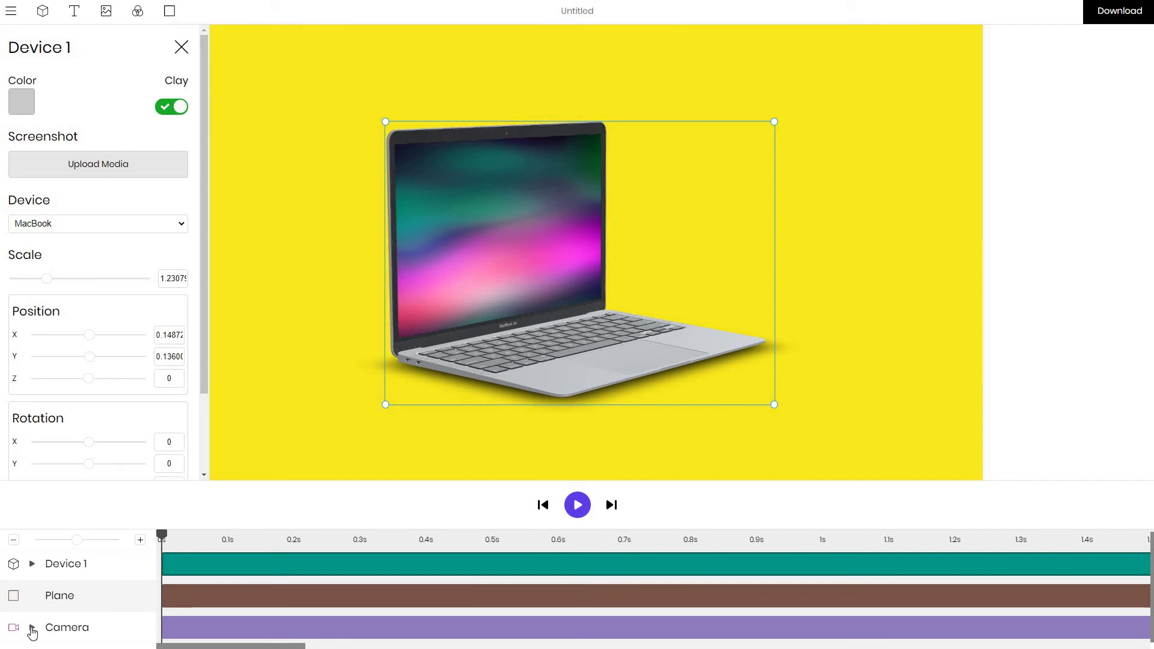
{"action": "left_click", "coordinate": [32, 629]}
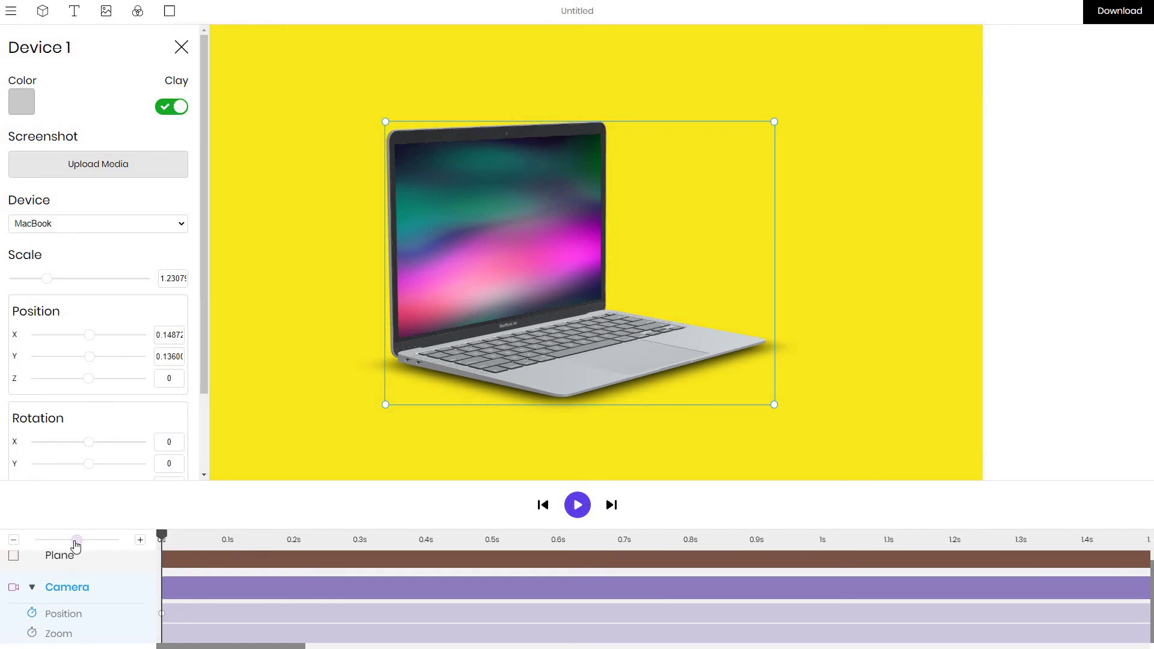
{"action": "left_click_drag", "start_coordinate": [71, 544], "coordinate": [41, 546]}
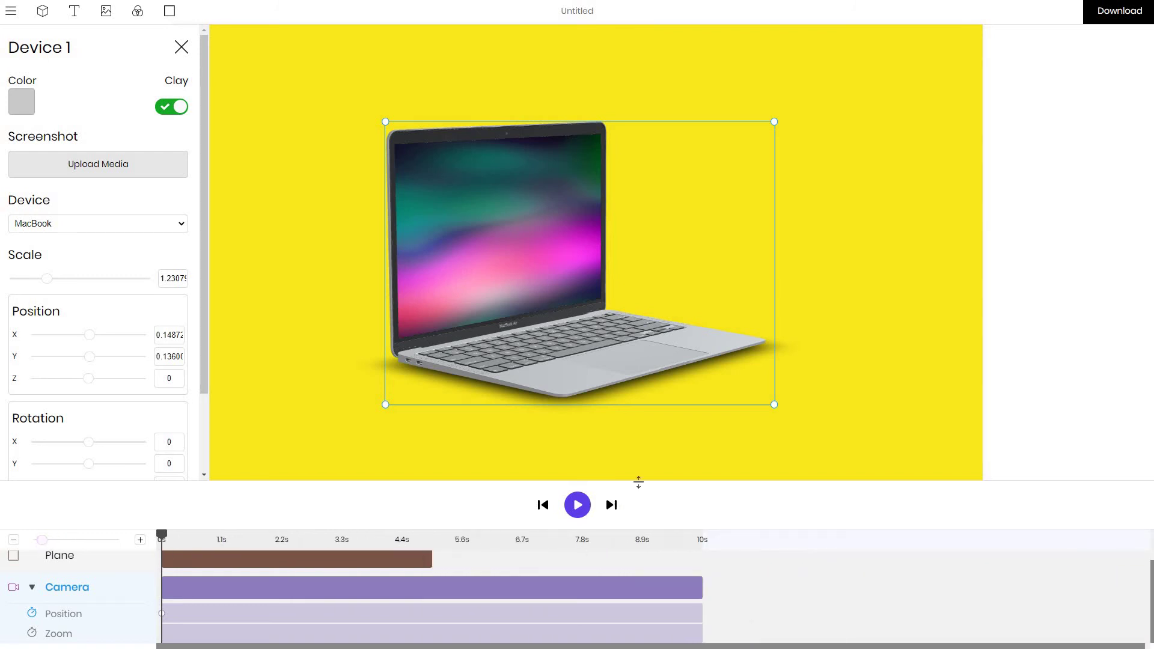
{"action": "left_click_drag", "start_coordinate": [641, 472], "coordinate": [648, 399]}
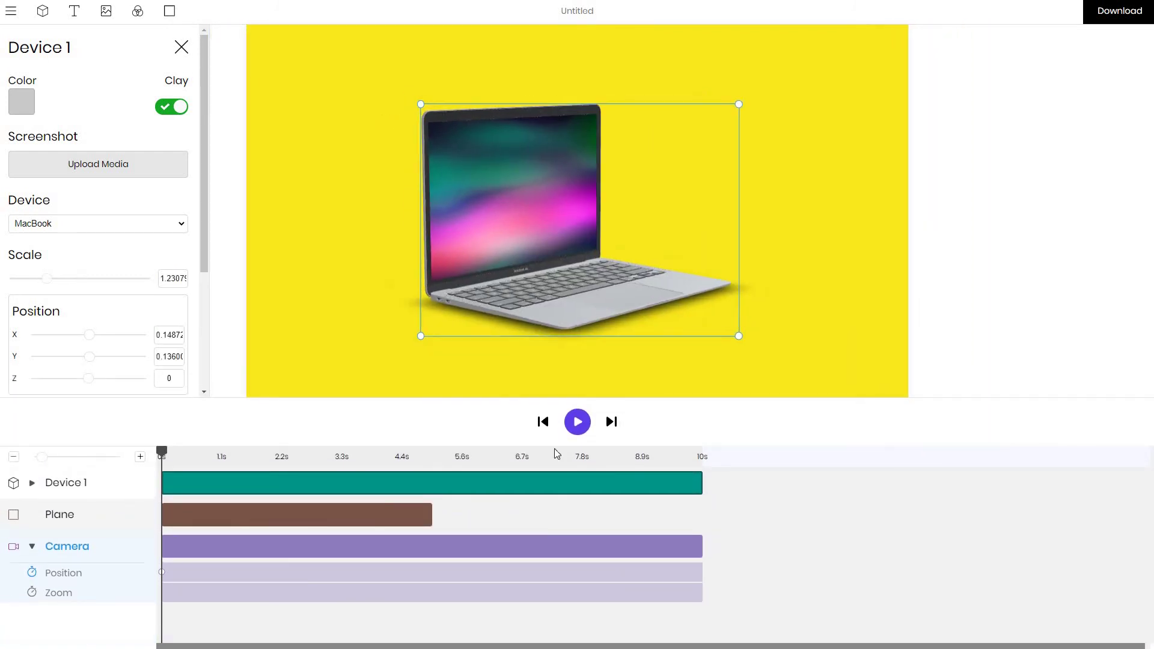
{"action": "left_click", "coordinate": [430, 519]}
{"action": "left_click_drag", "start_coordinate": [430, 518], "coordinate": [692, 515]}
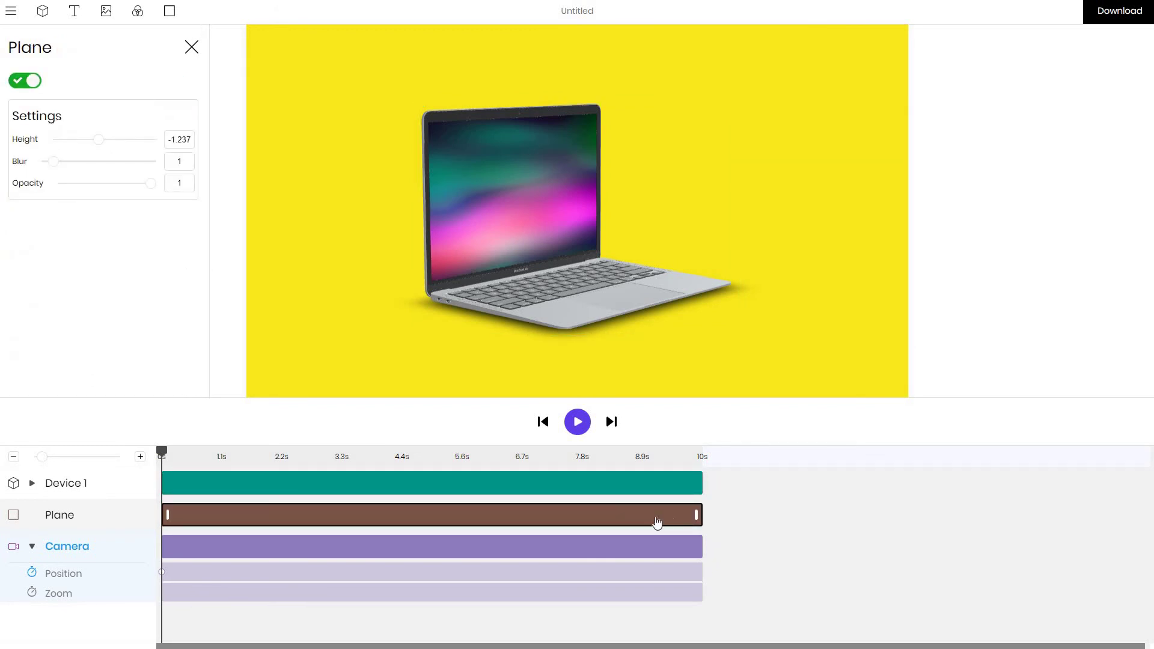
Step: Add a camera position keyframe at about 2.3 s by orbiting to the MacBook's opposite side, about X 9.74, Y -0.23, Z 11.40
{"action": "left_click", "coordinate": [166, 546]}
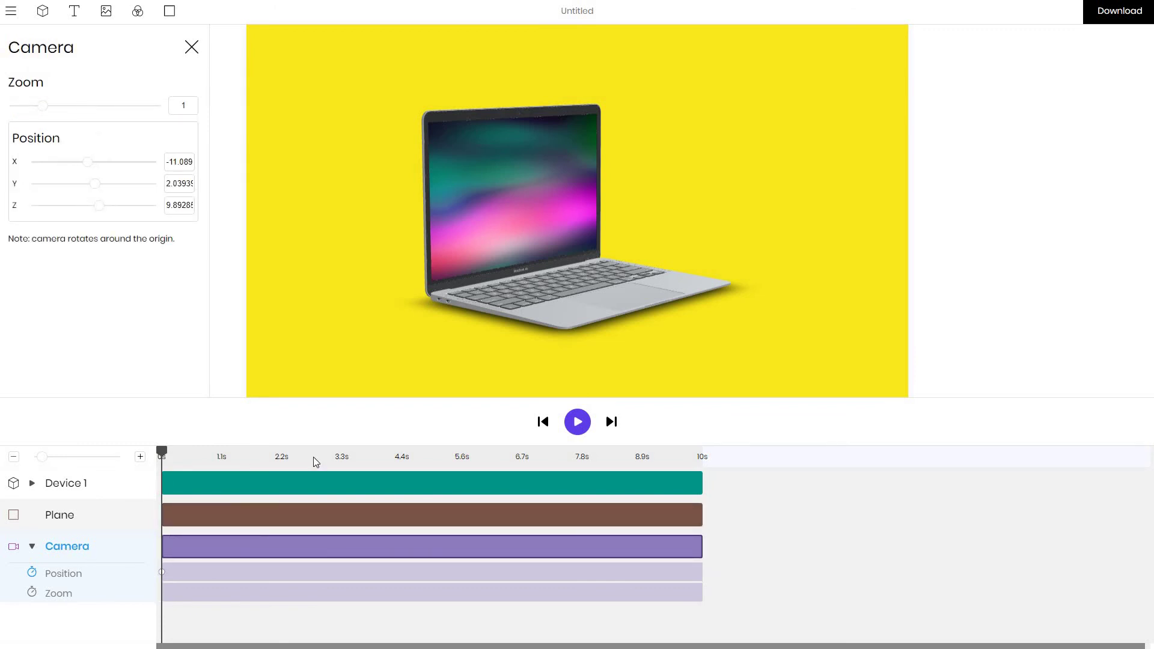
{"action": "left_click_drag", "start_coordinate": [316, 460], "coordinate": [289, 475]}
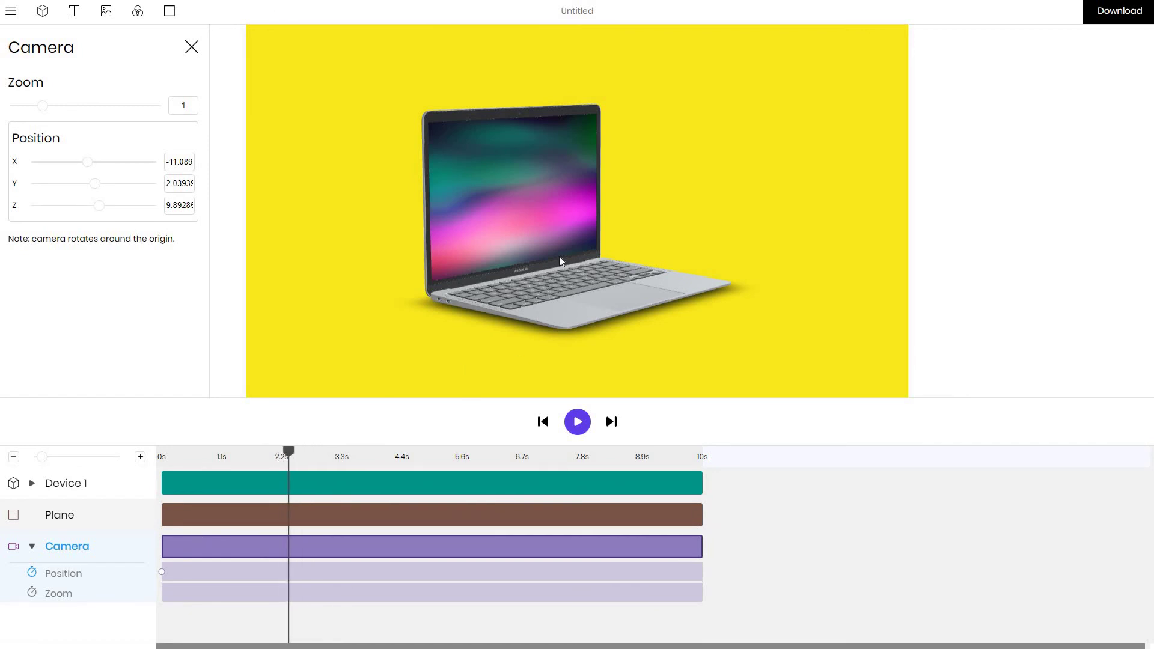
{"action": "left_click_drag", "start_coordinate": [688, 300], "coordinate": [608, 290]}
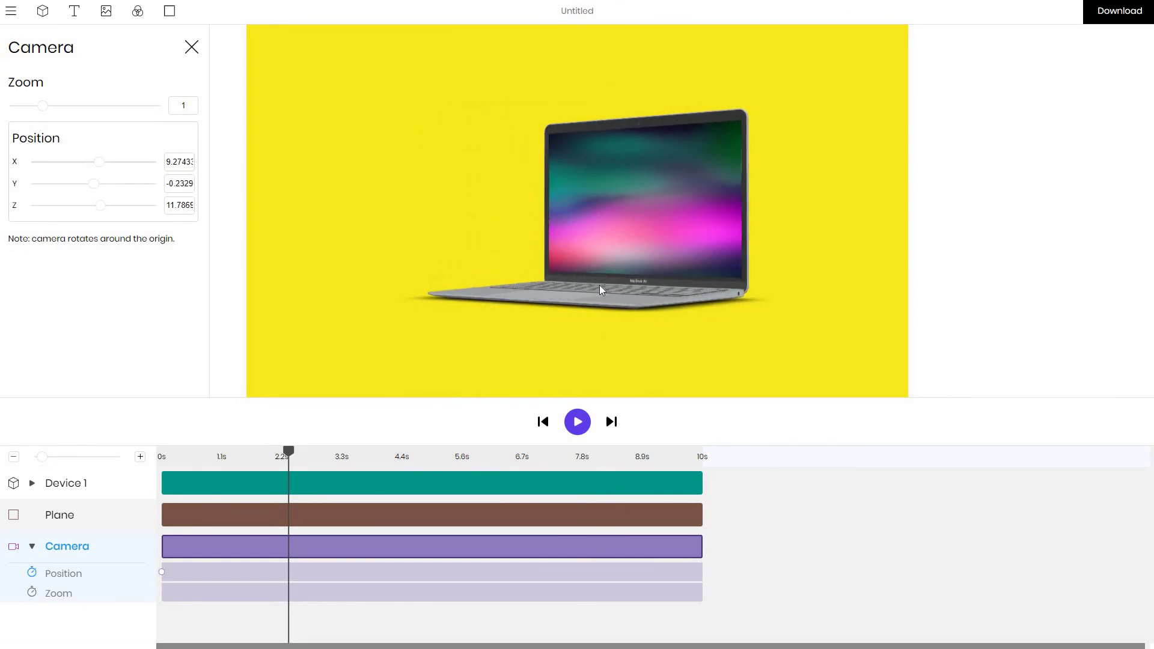
Step: Play the camera animation from the start of the timeline and pause it after the second keyframe
{"action": "left_click", "coordinate": [162, 456]}
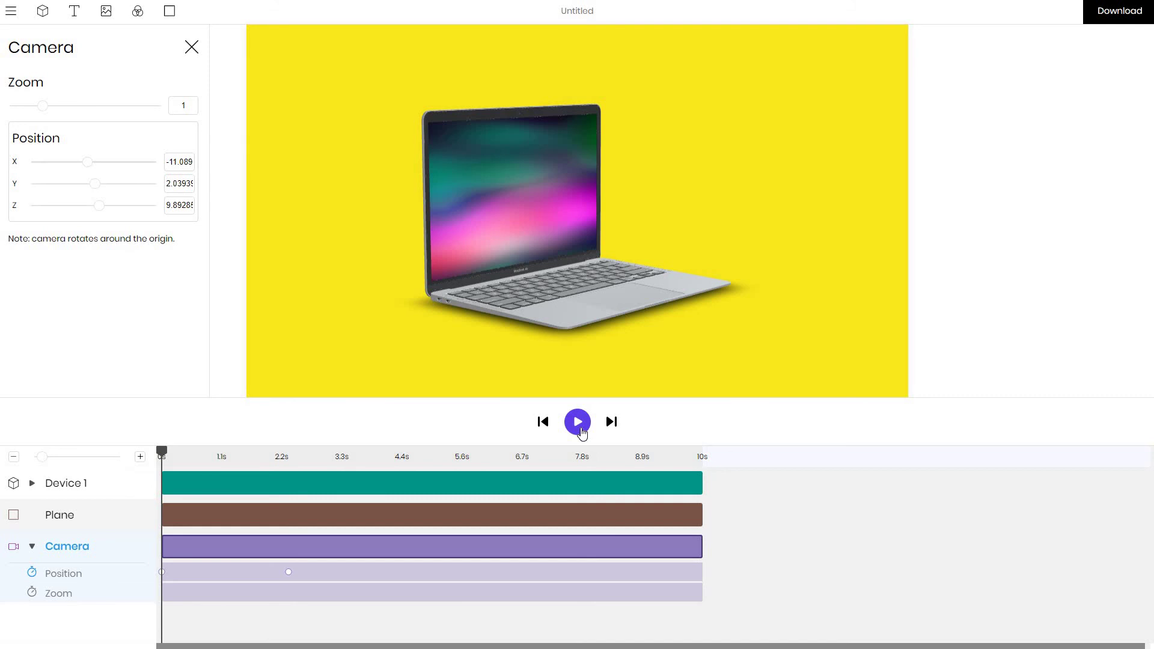
{"action": "left_click", "coordinate": [581, 430]}
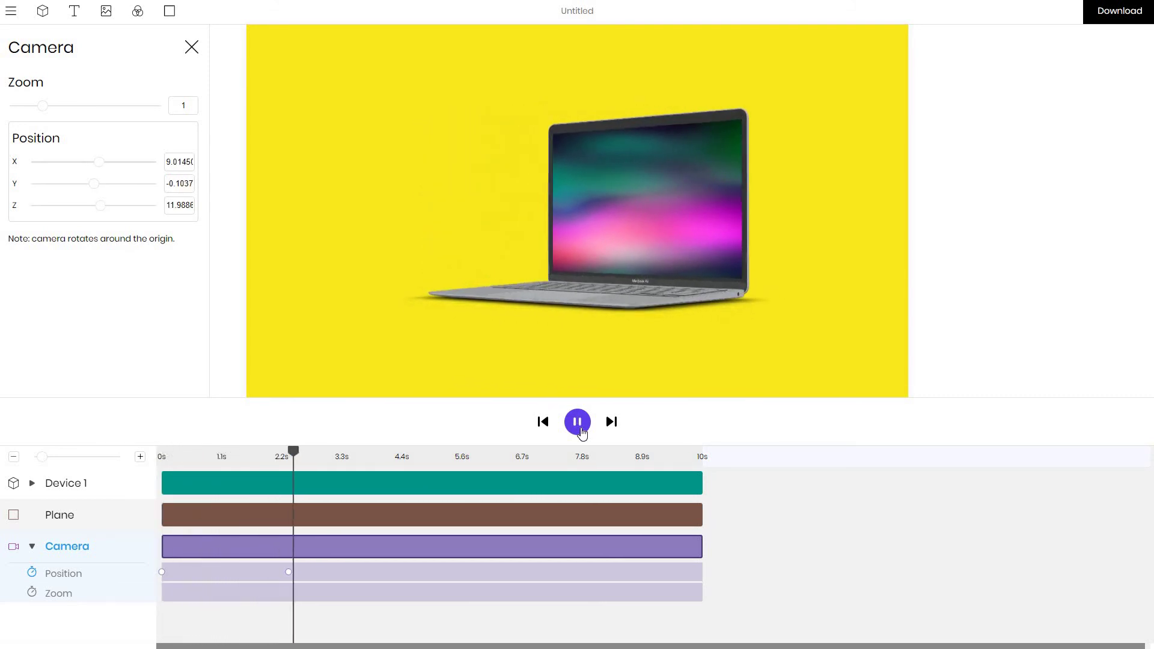
{"action": "key", "text": "space"}
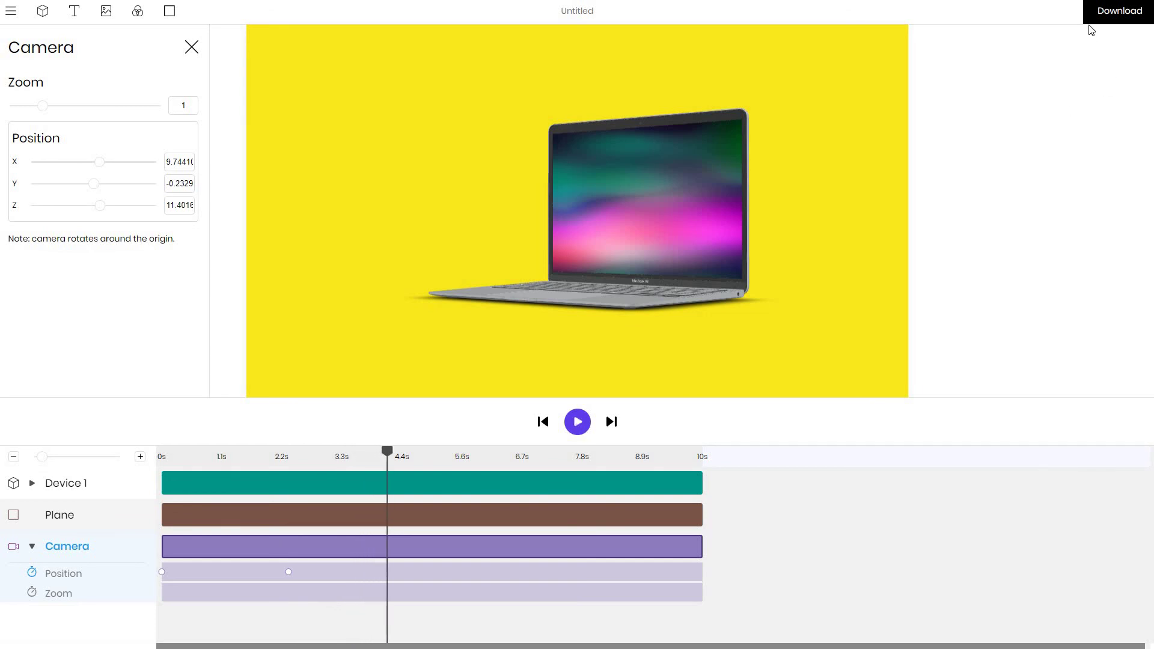
Step: Check the available download formats and rename the project as Macbook Example
{"action": "left_click", "coordinate": [1108, 18]}
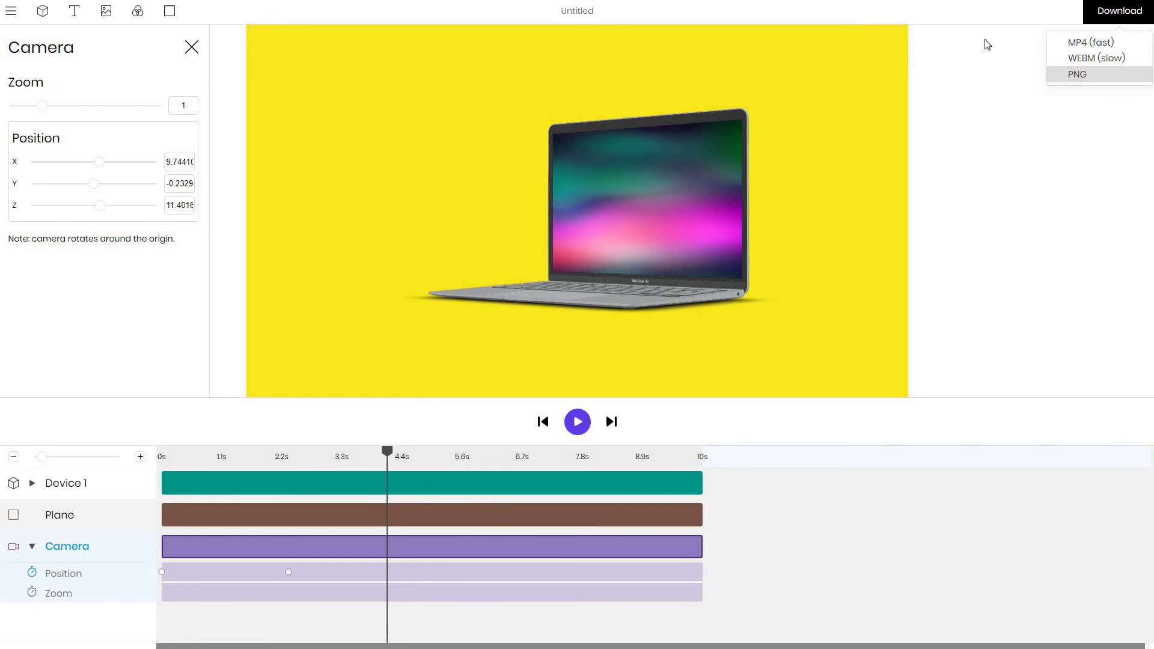
{"action": "left_click", "coordinate": [585, 13]}
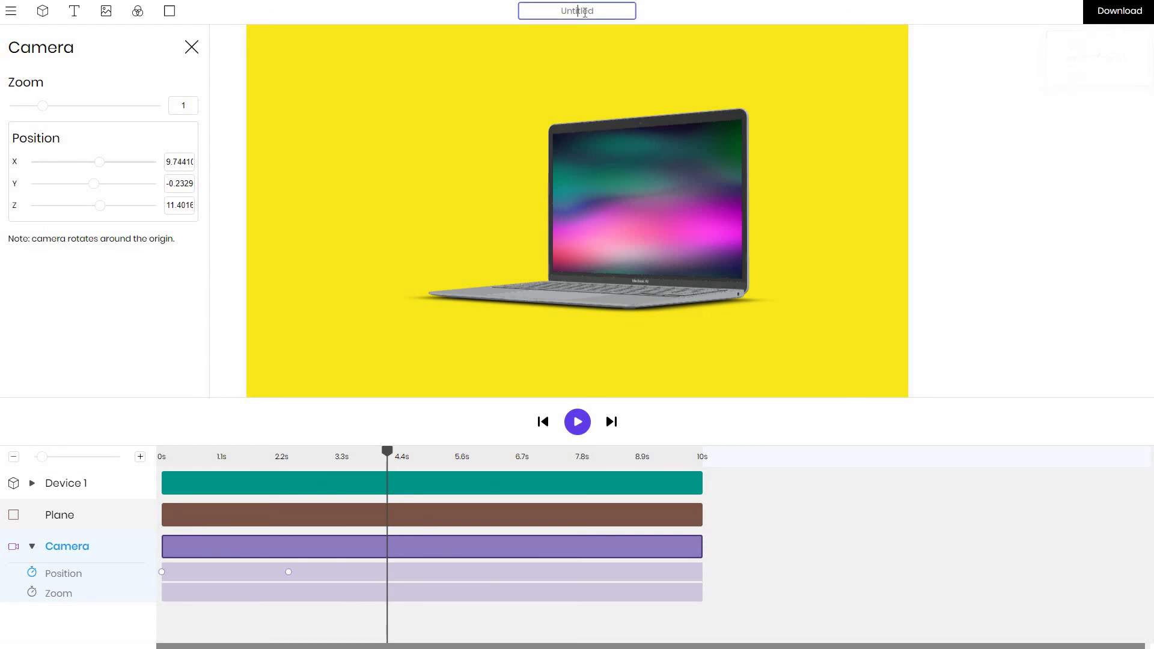
{"action": "type", "text": "Macbook Example"}
{"action": "left_click", "coordinate": [976, 158]}
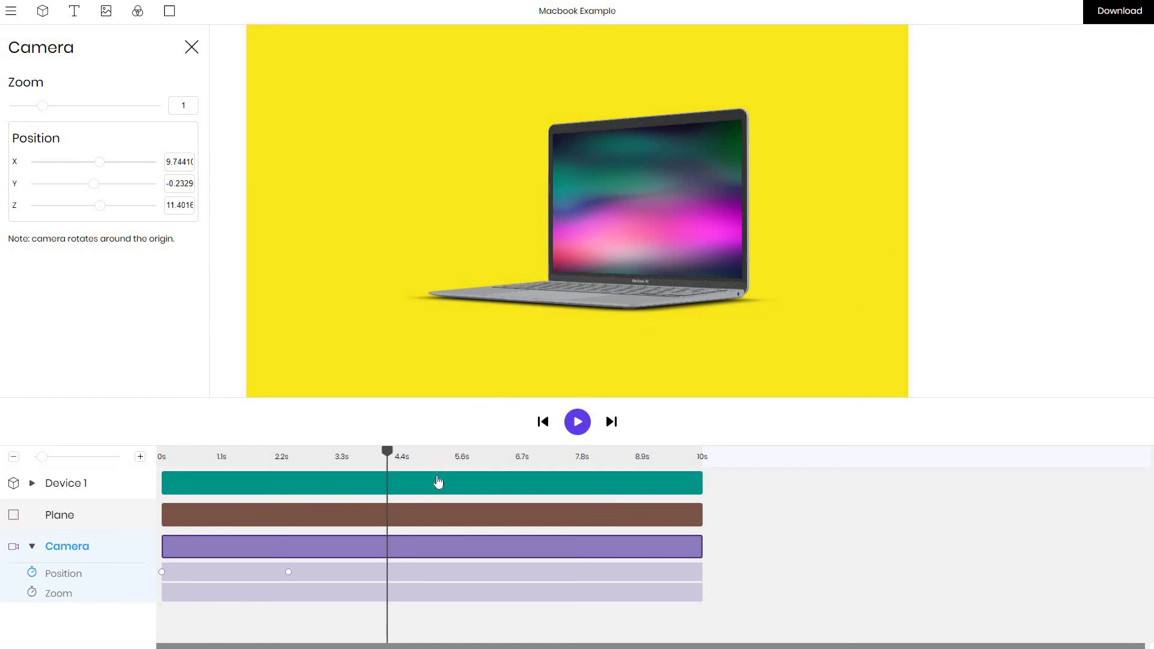
Step: Return the playhead to the start of the timeline
{"action": "left_click_drag", "start_coordinate": [223, 448], "coordinate": [148, 470]}
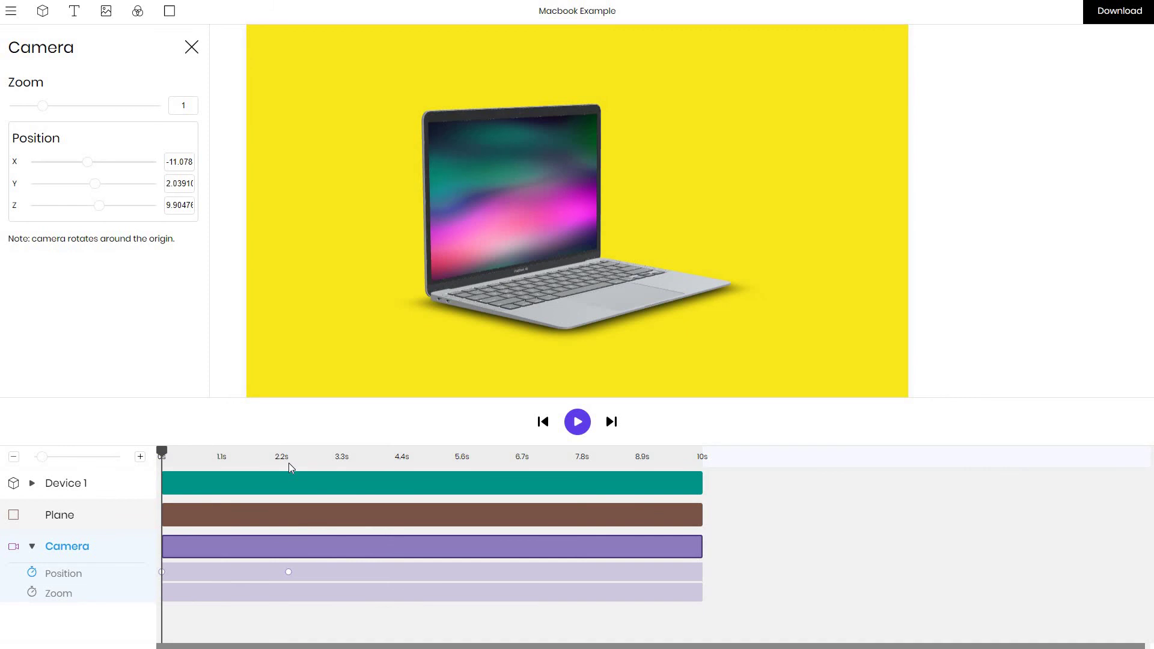